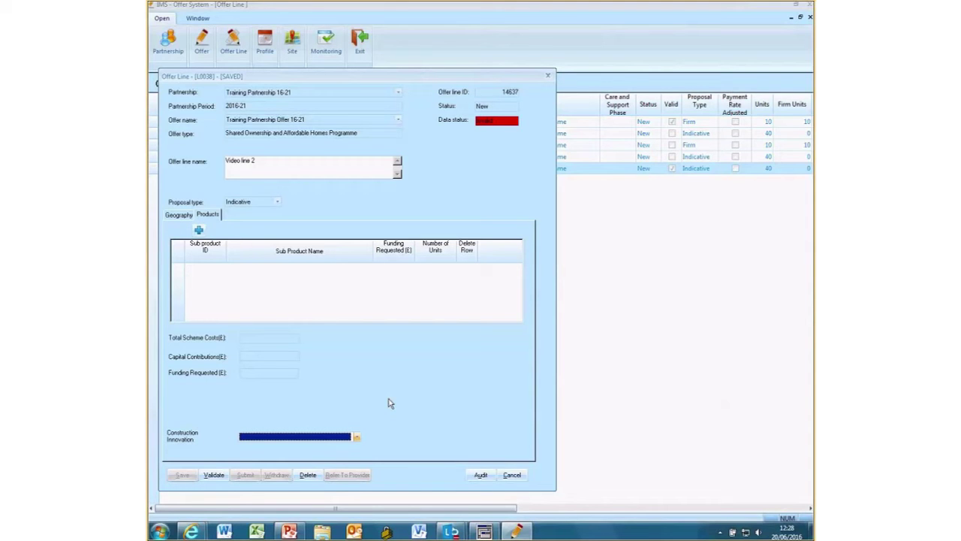
Step: Try to add a sub product, set the offer line's Construction Innovation to OSM Hybrid, and save the offer line
{"action": "left_click", "coordinate": [199, 232]}
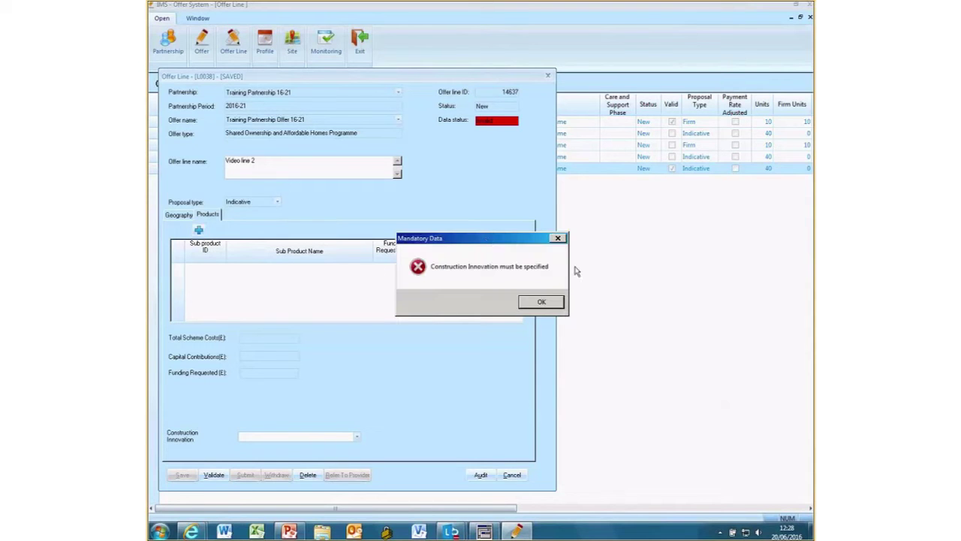
{"action": "left_click", "coordinate": [541, 302]}
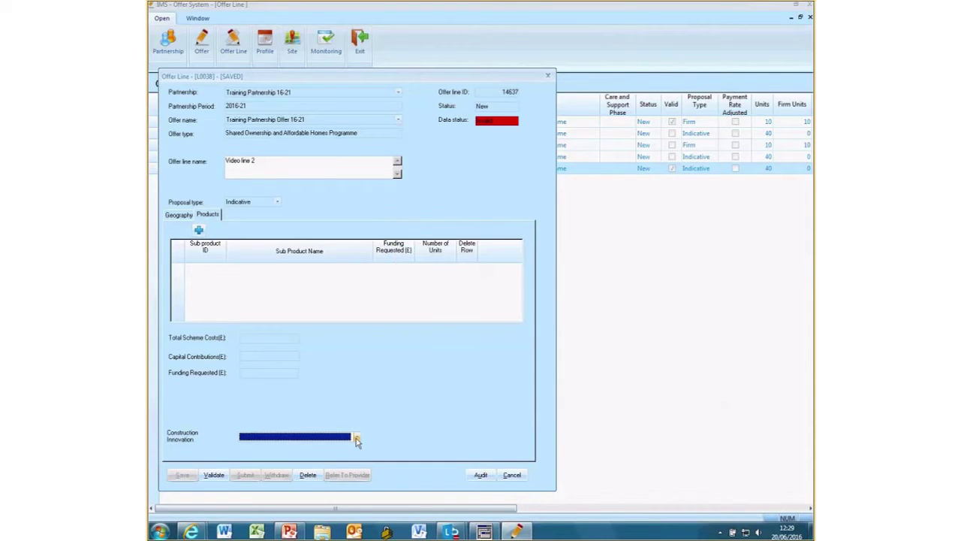
{"action": "left_click", "coordinate": [357, 438]}
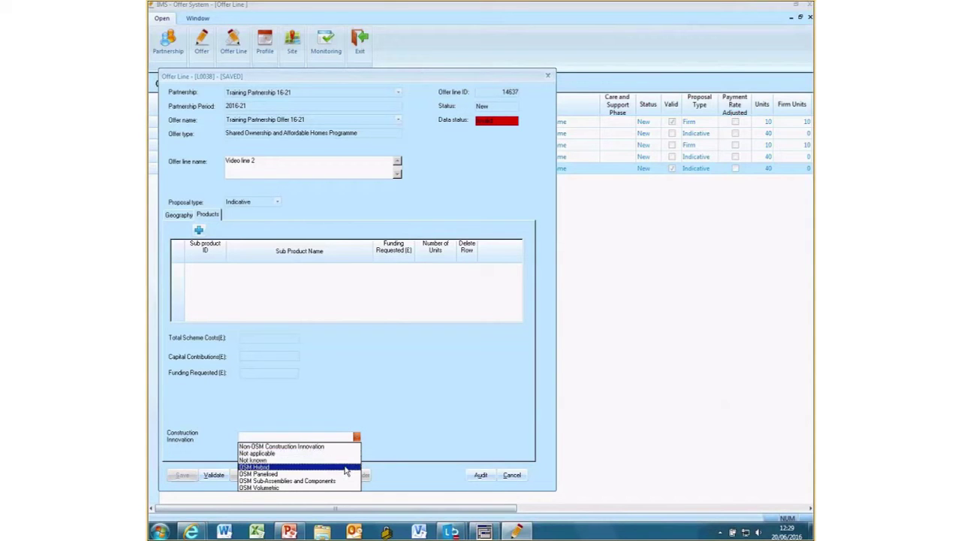
{"action": "left_click", "coordinate": [346, 470]}
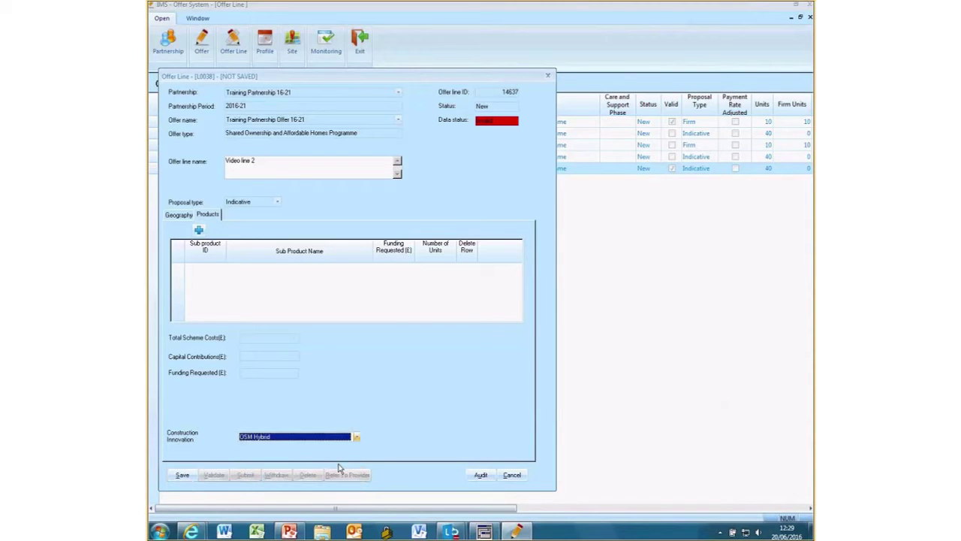
{"action": "left_click", "coordinate": [190, 474]}
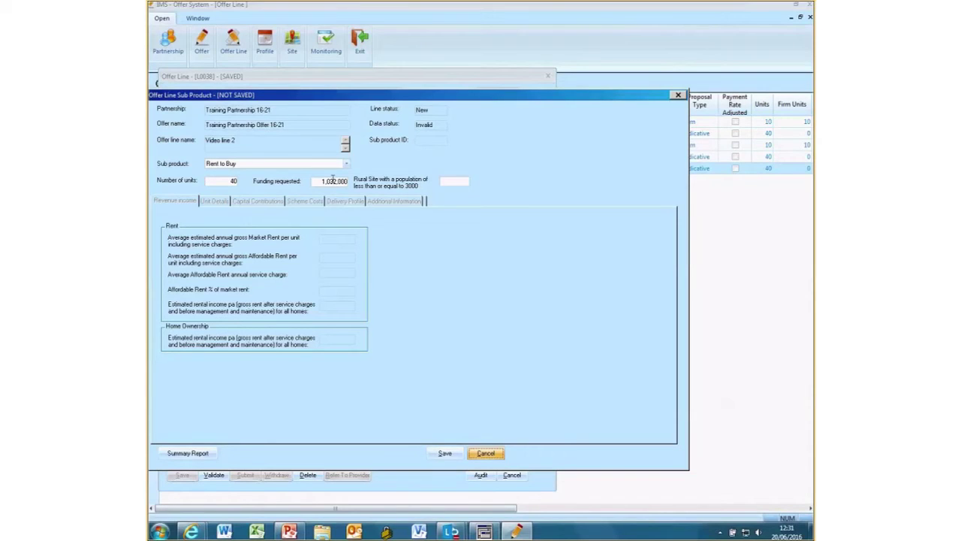
Step: Try to save the Rent to Buy sub product with 100 units on a rural site with a population up to 3000
{"action": "left_click", "coordinate": [465, 181]}
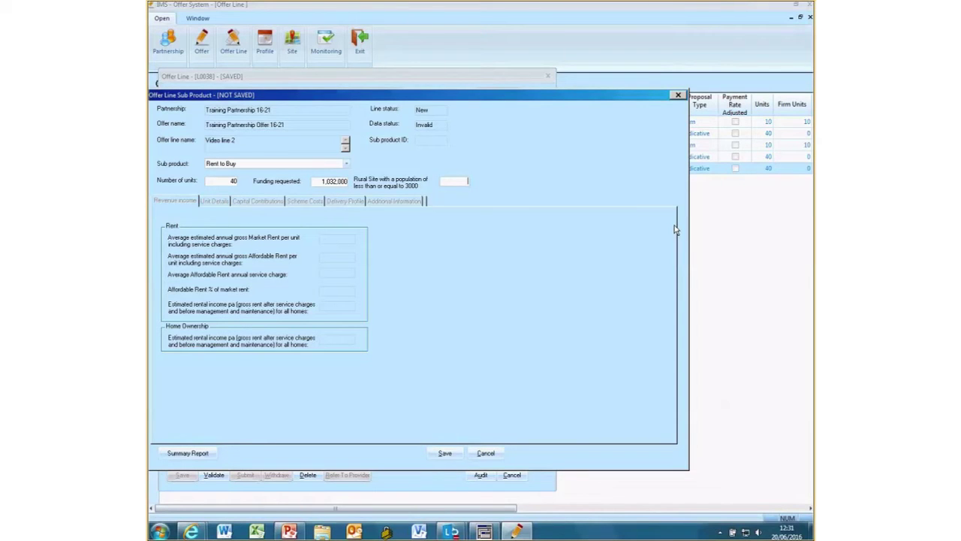
{"action": "type", "text": "100"}
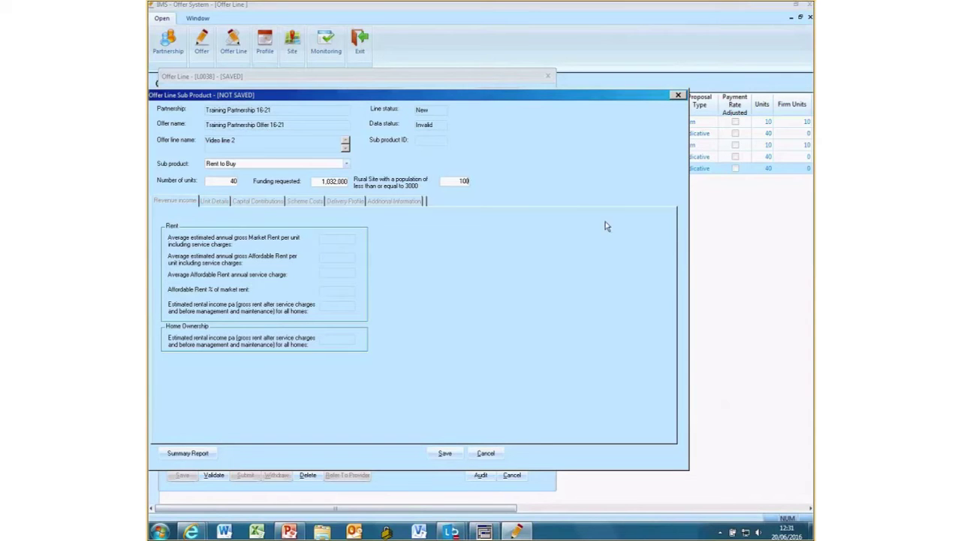
{"action": "left_click", "coordinate": [450, 455]}
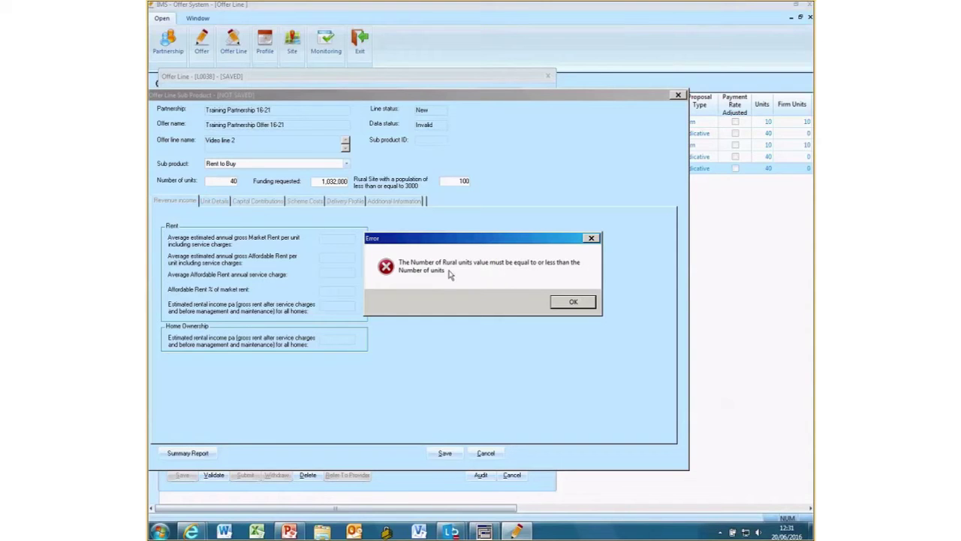
{"action": "left_click", "coordinate": [572, 301]}
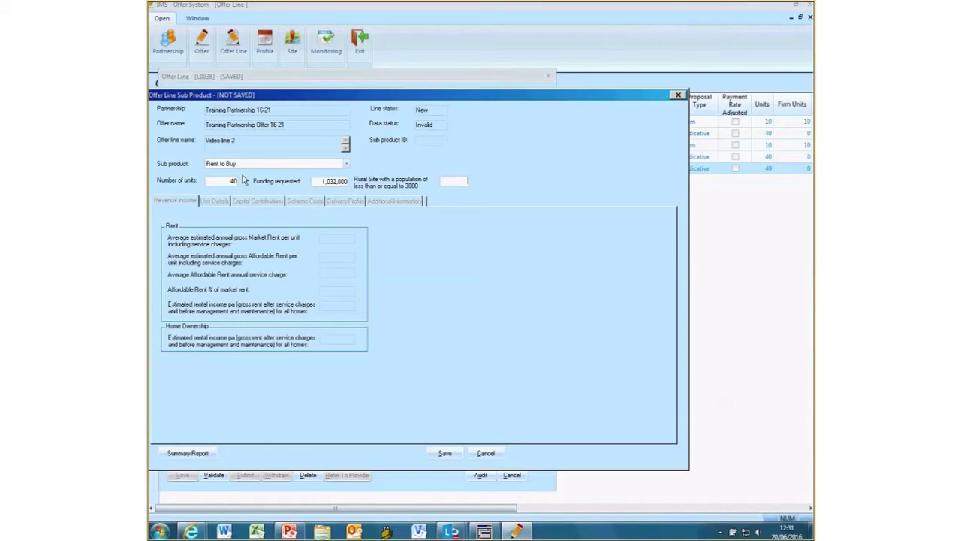
Step: Set the Rent to Buy sub product's rural site units to 40 and save it
{"action": "type", "text": "40"}
{"action": "left_click", "coordinate": [444, 453]}
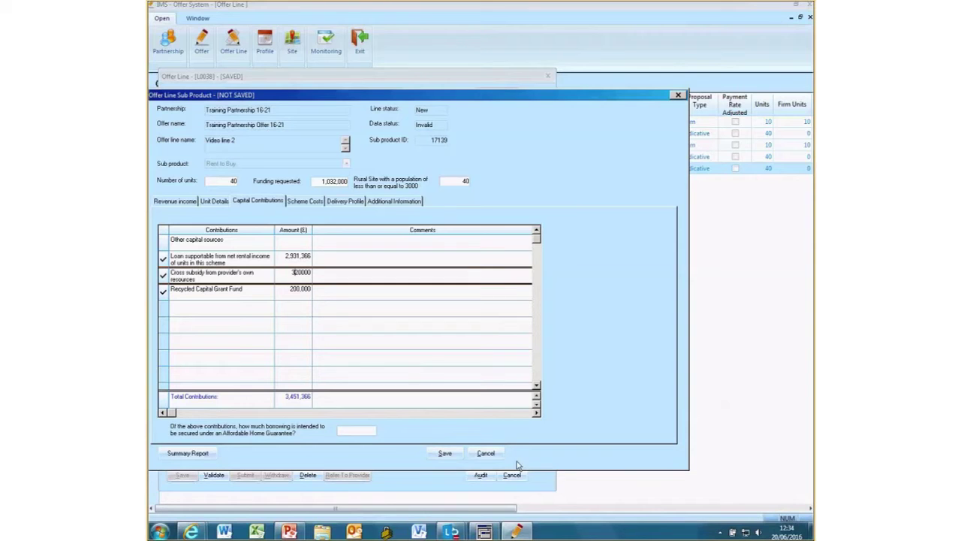
Step: Enter 0 as the Other capital sources amount in the capital contributions and save the sub product
{"action": "left_click", "coordinate": [446, 455]}
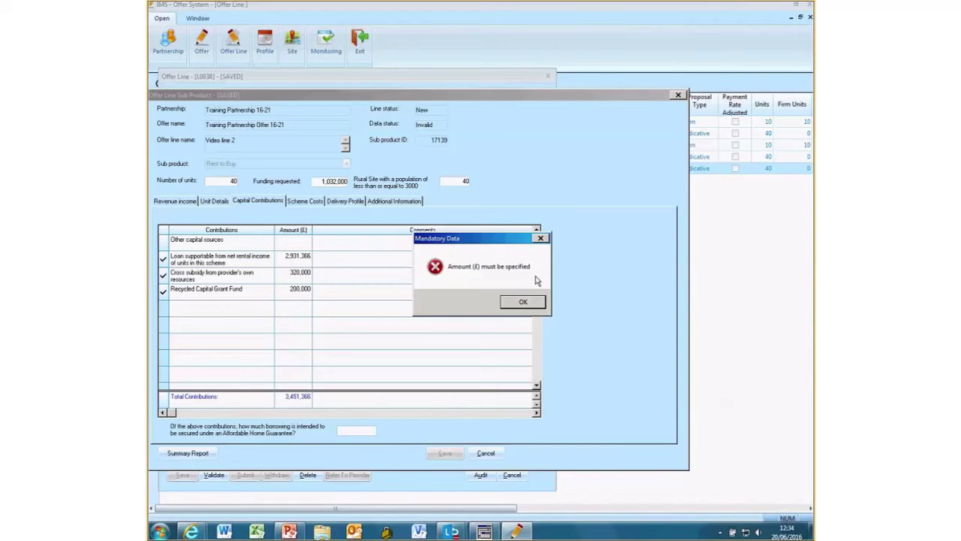
{"action": "left_click", "coordinate": [523, 302]}
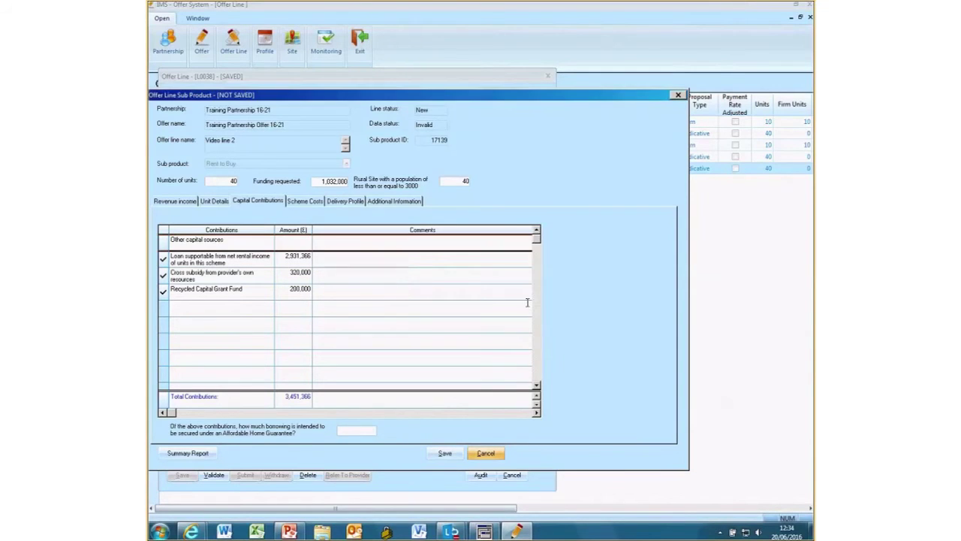
{"action": "left_click", "coordinate": [296, 244]}
{"action": "type", "text": "0"}
{"action": "left_click", "coordinate": [444, 452]}
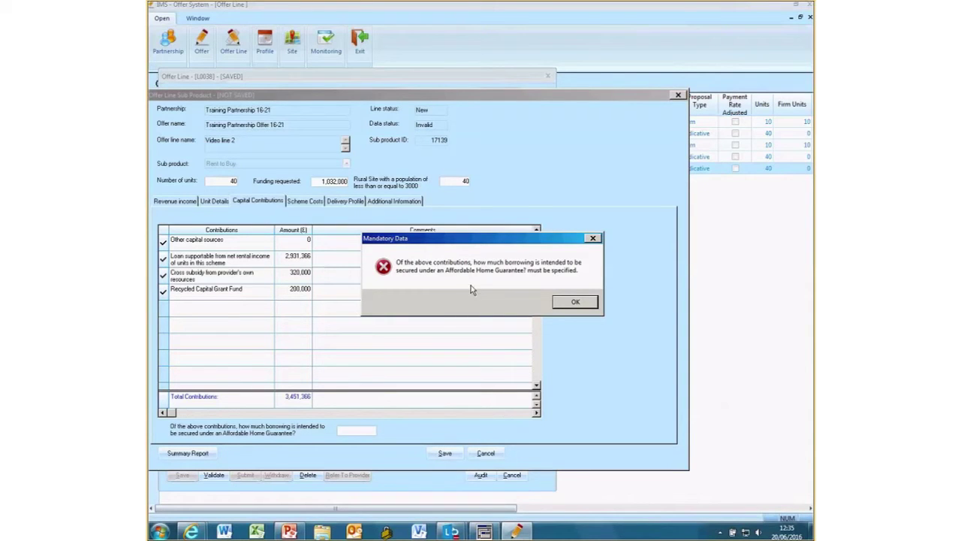
{"action": "left_click", "coordinate": [576, 303]}
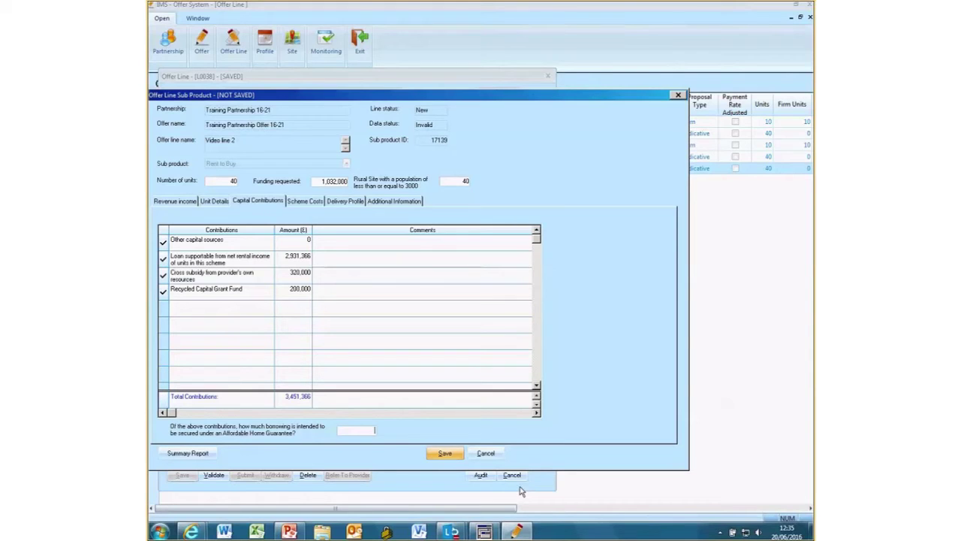
{"action": "left_click", "coordinate": [450, 453]}
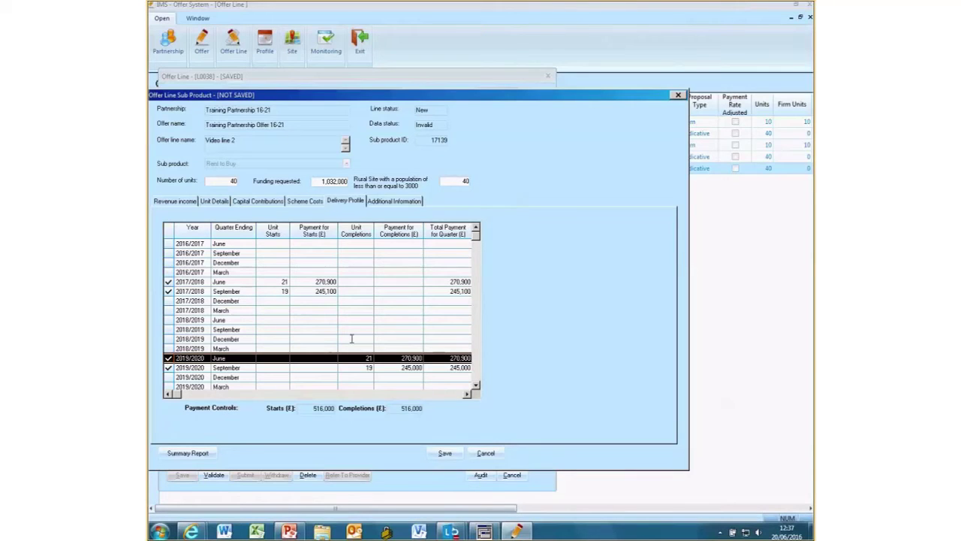
Step: Correct the delivery profile's September 2019/2020 payment for completions to 245,100 and save the sub product
{"action": "left_click", "coordinate": [446, 454]}
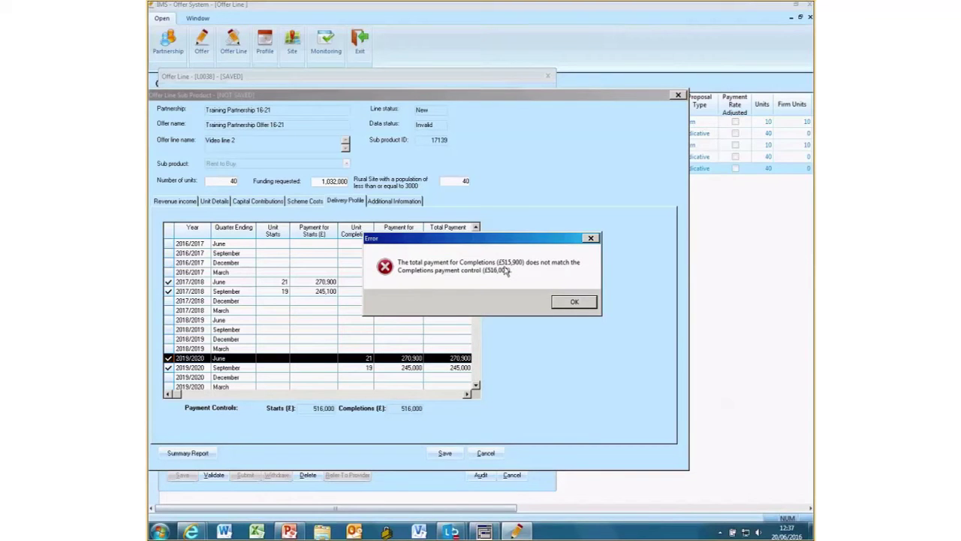
{"action": "left_click", "coordinate": [575, 304]}
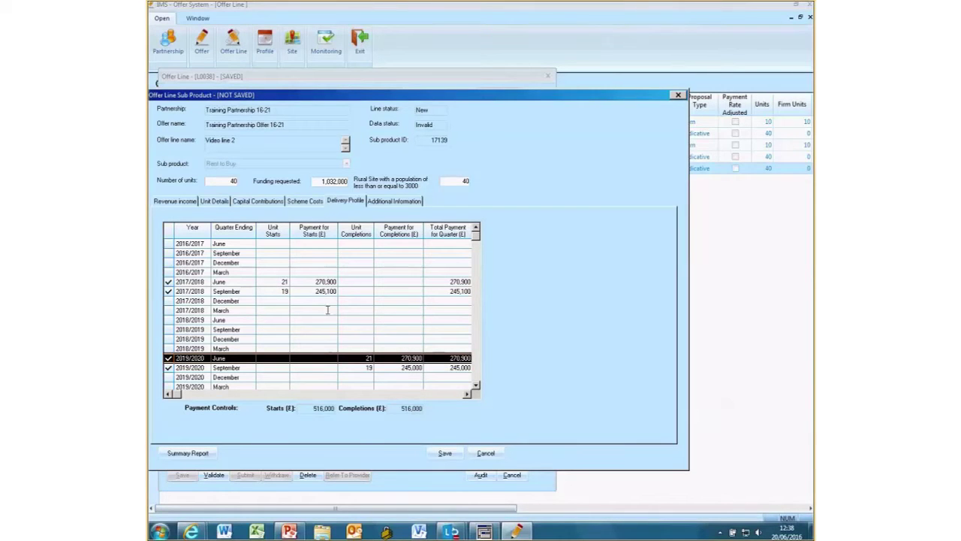
{"action": "left_click", "coordinate": [323, 281]}
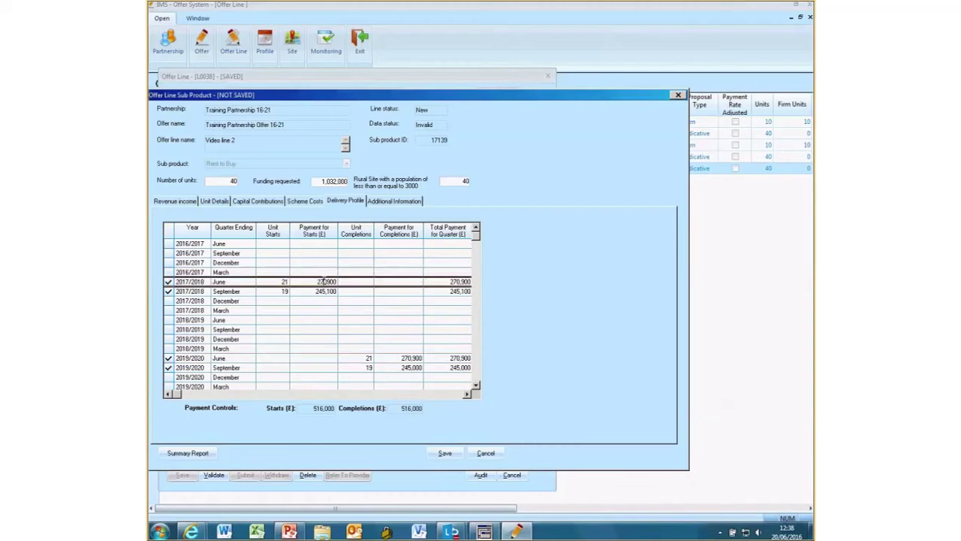
{"action": "left_click", "coordinate": [323, 290]}
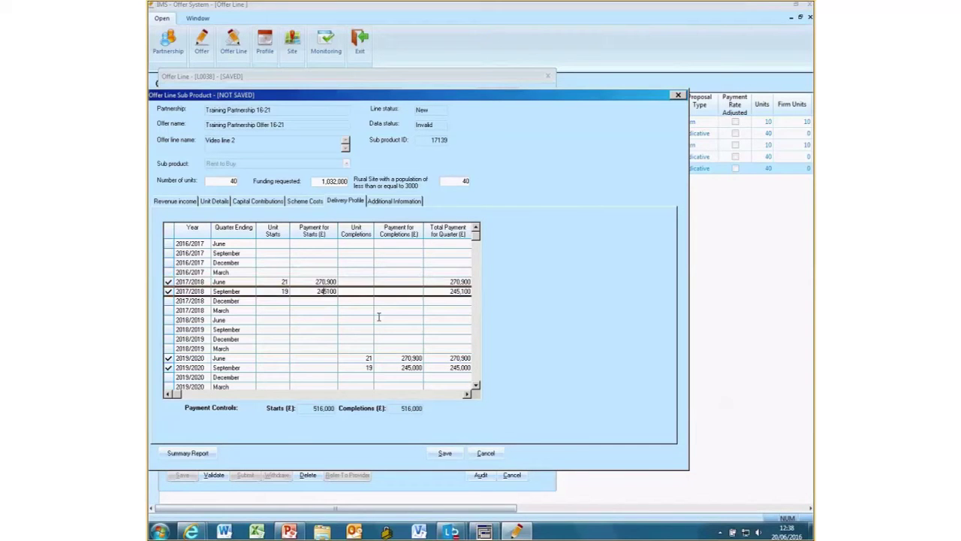
{"action": "left_click", "coordinate": [415, 367]}
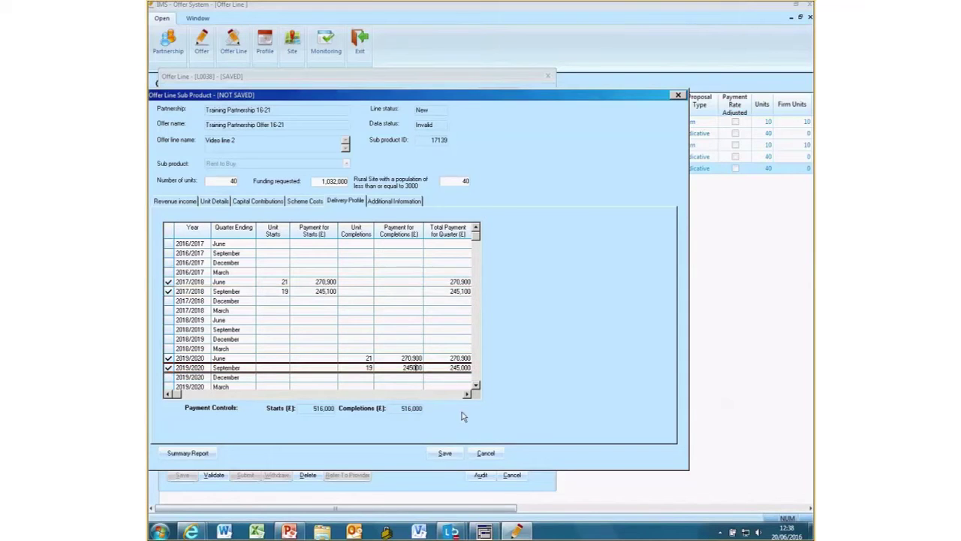
{"action": "key", "text": "BackSpace"}
{"action": "type", "text": "1"}
{"action": "left_click", "coordinate": [444, 452]}
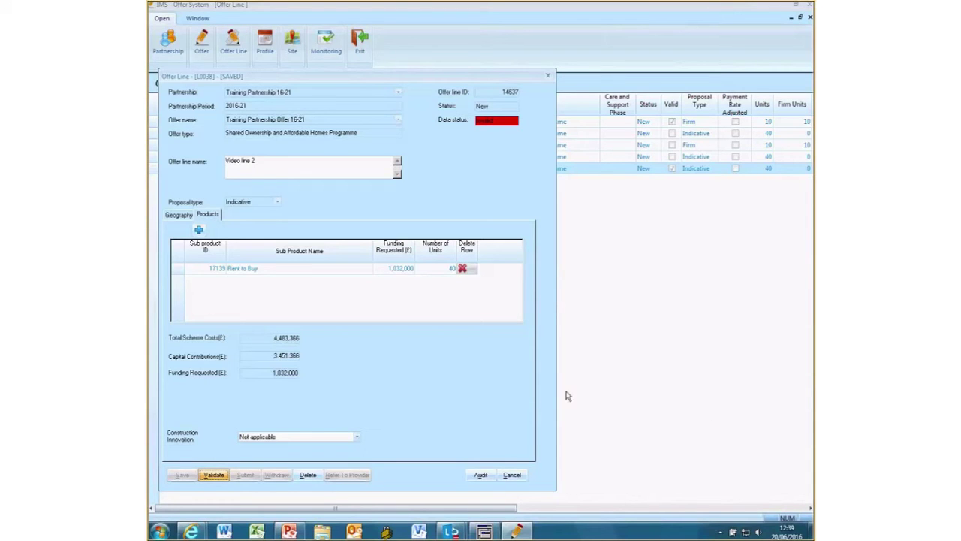
Step: Validate the offer line, review its errors, and open the unit details of the Rent to Buy sub product
{"action": "left_click", "coordinate": [214, 475]}
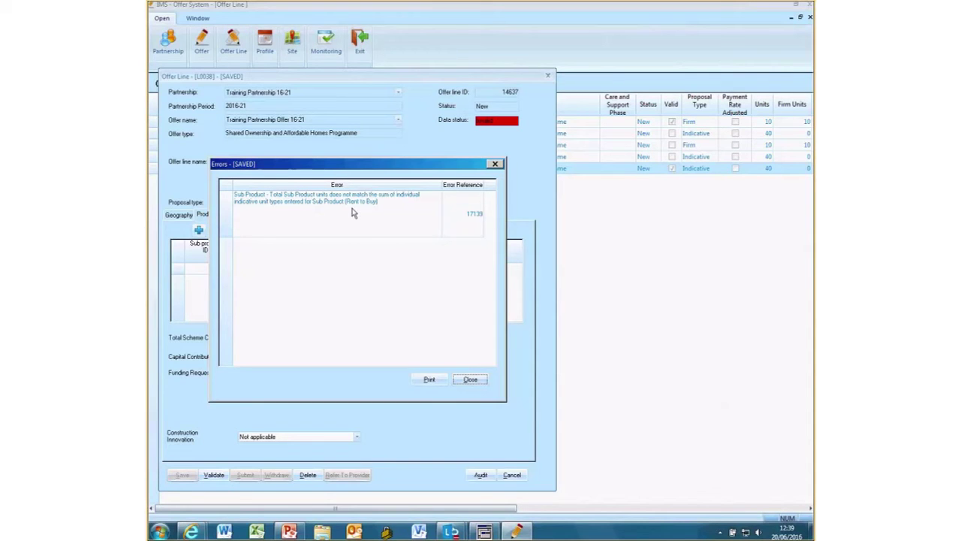
{"action": "left_click", "coordinate": [470, 380]}
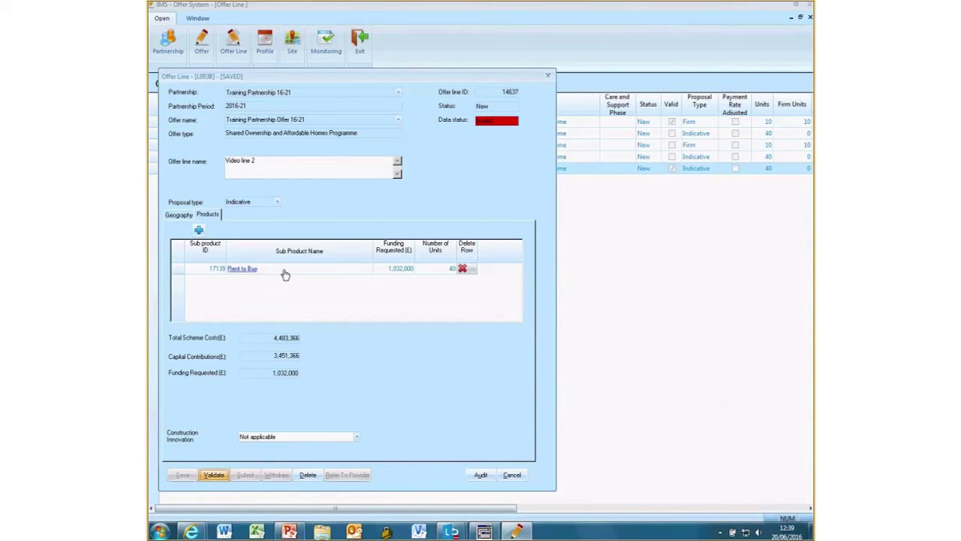
{"action": "left_click", "coordinate": [240, 272]}
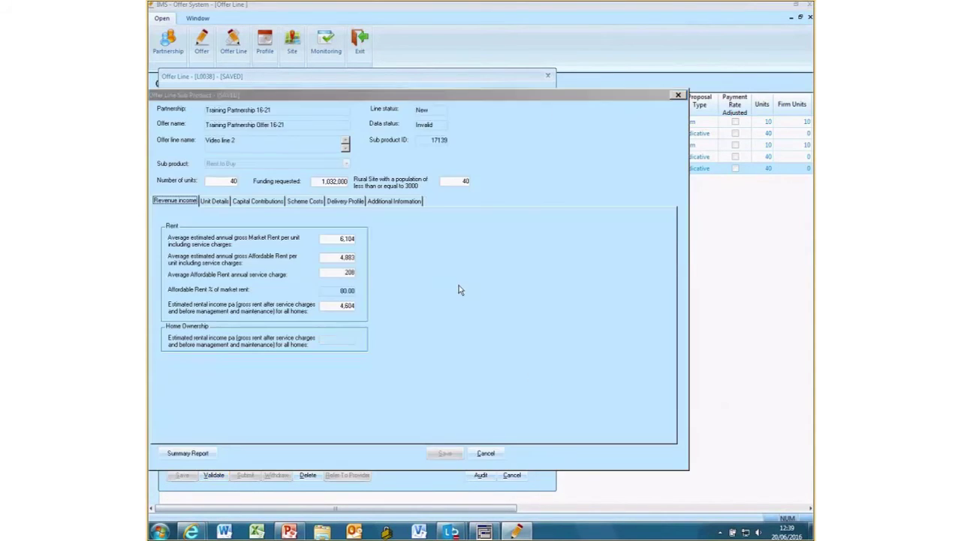
{"action": "left_click", "coordinate": [216, 201]}
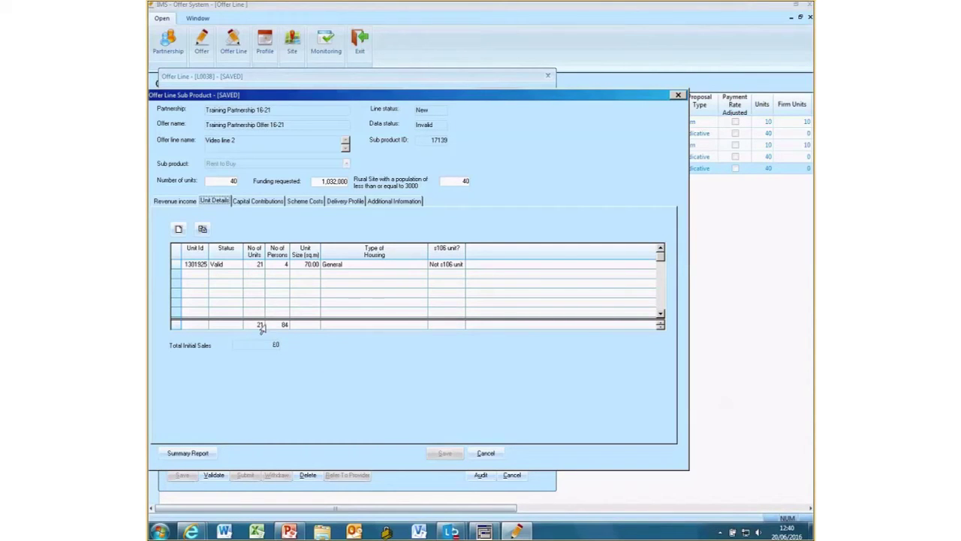
Step: Add an indicative unit type of 19 General housing units with 2 persons, 1 bedroom and 40 sq m size
{"action": "left_click", "coordinate": [178, 231]}
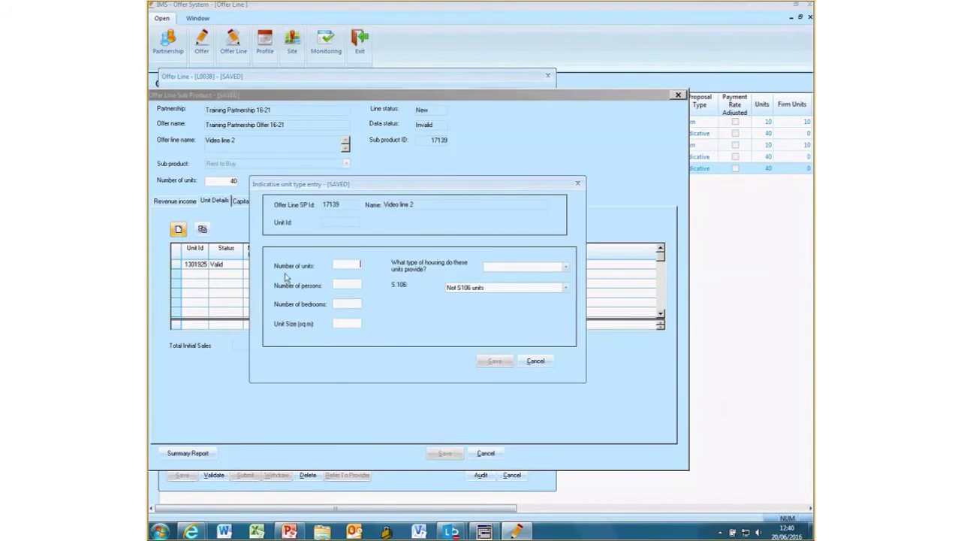
{"action": "type", "text": "19"}
{"action": "key", "text": "Tab"}
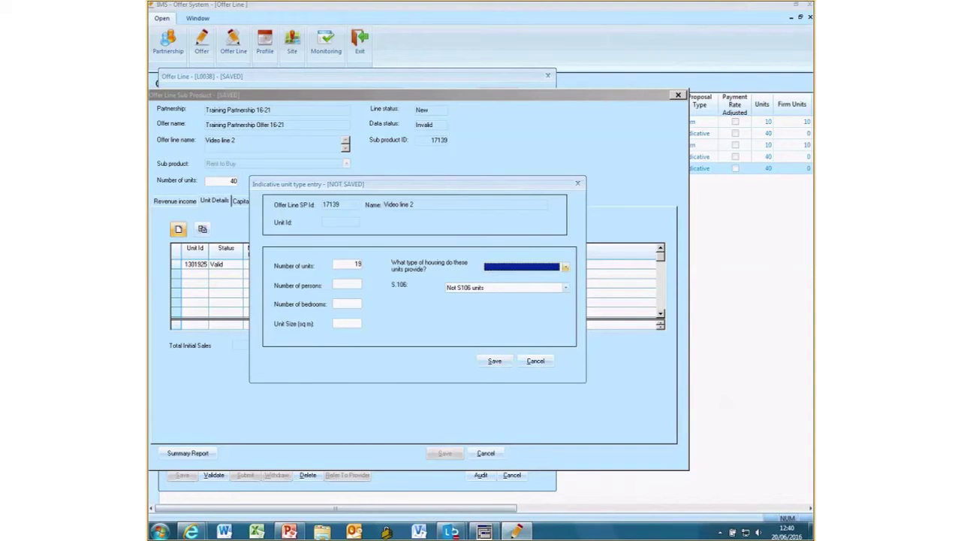
{"action": "key", "text": "Down"}
{"action": "left_click", "coordinate": [334, 286]}
{"action": "type", "text": "2"}
{"action": "left_click", "coordinate": [342, 302]}
{"action": "type", "text": "1"}
{"action": "left_click", "coordinate": [344, 329]}
{"action": "type", "text": "40"}
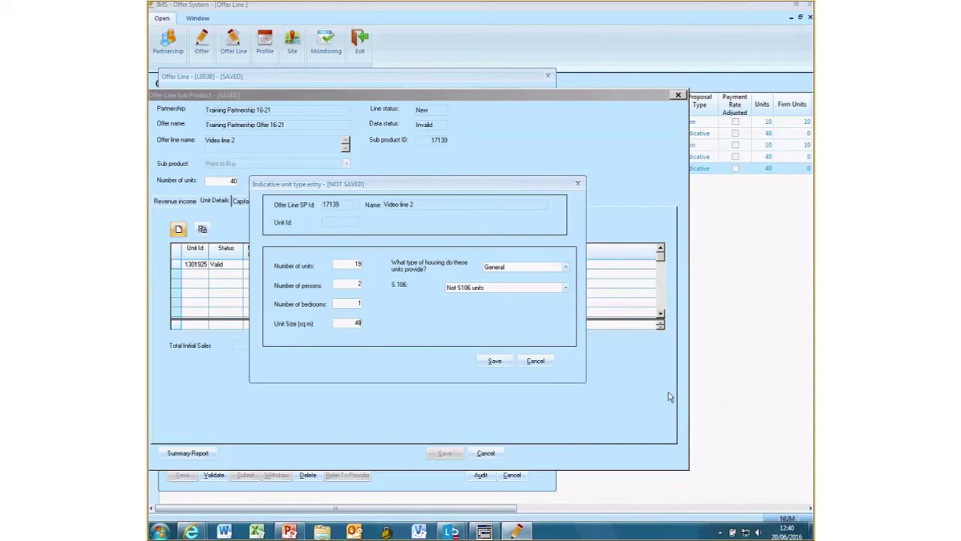
{"action": "left_click", "coordinate": [495, 361]}
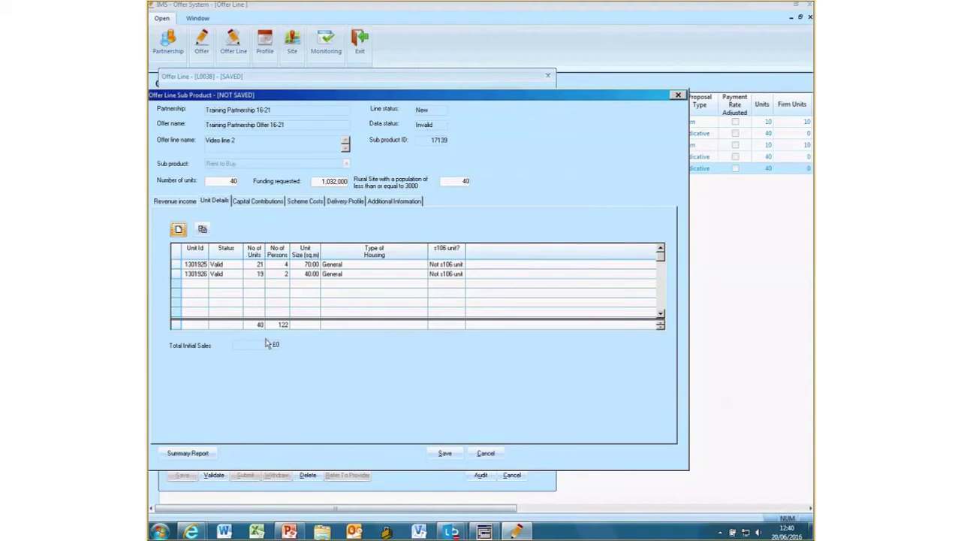
Step: Save and close the Rent to Buy sub product, and validate the offer line
{"action": "left_click", "coordinate": [446, 455]}
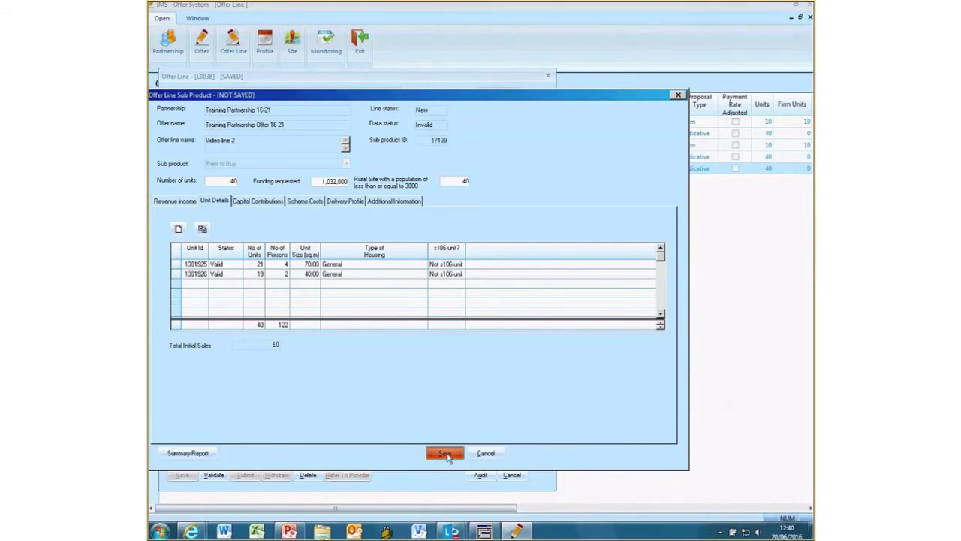
{"action": "left_click", "coordinate": [495, 454]}
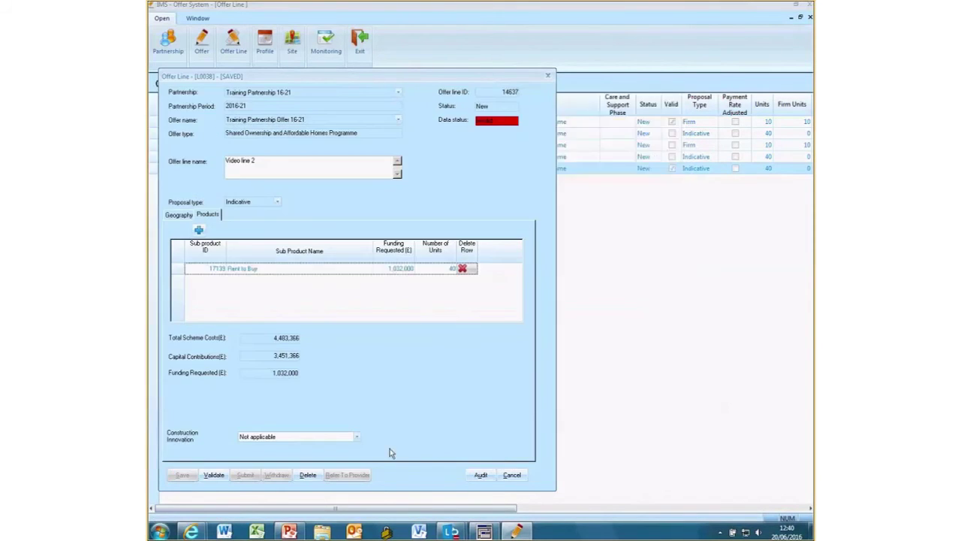
{"action": "left_click", "coordinate": [214, 474]}
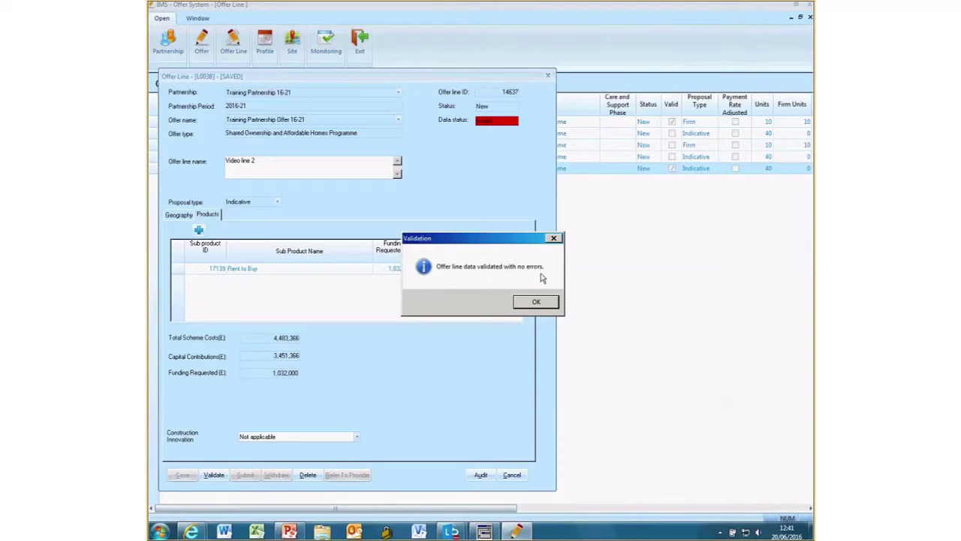
{"action": "left_click", "coordinate": [536, 303]}
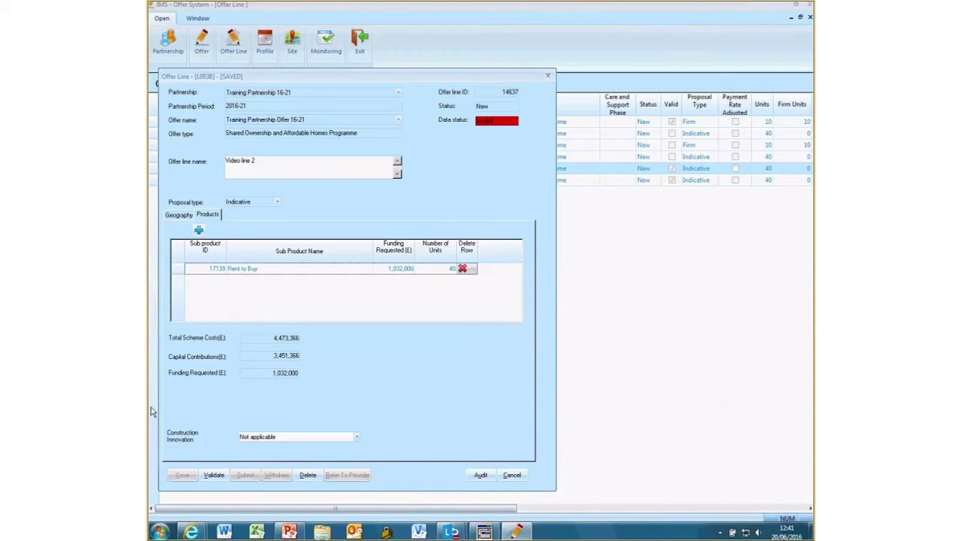
Step: Rerun the offer line's validation with the altered total scheme costs and review the error list
{"action": "left_click", "coordinate": [214, 474]}
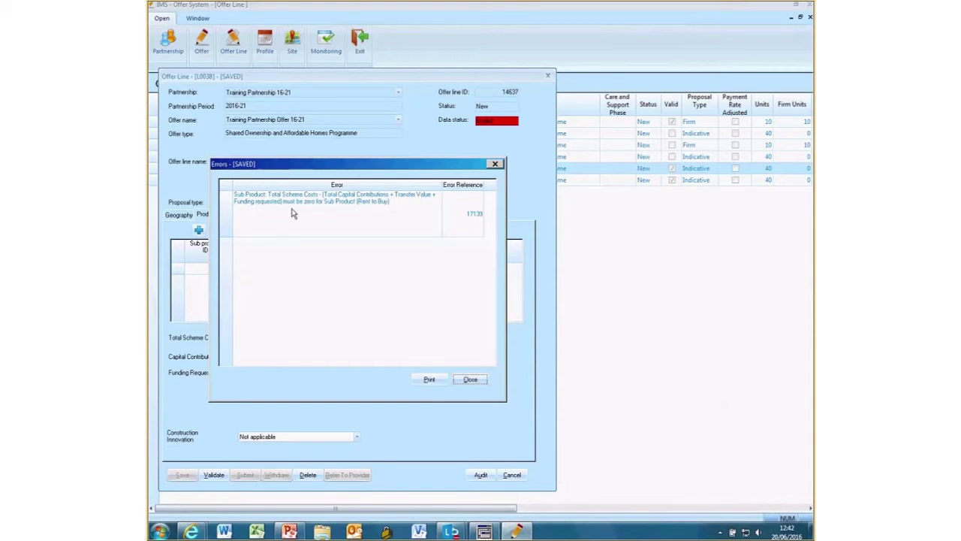
{"action": "left_click", "coordinate": [471, 380]}
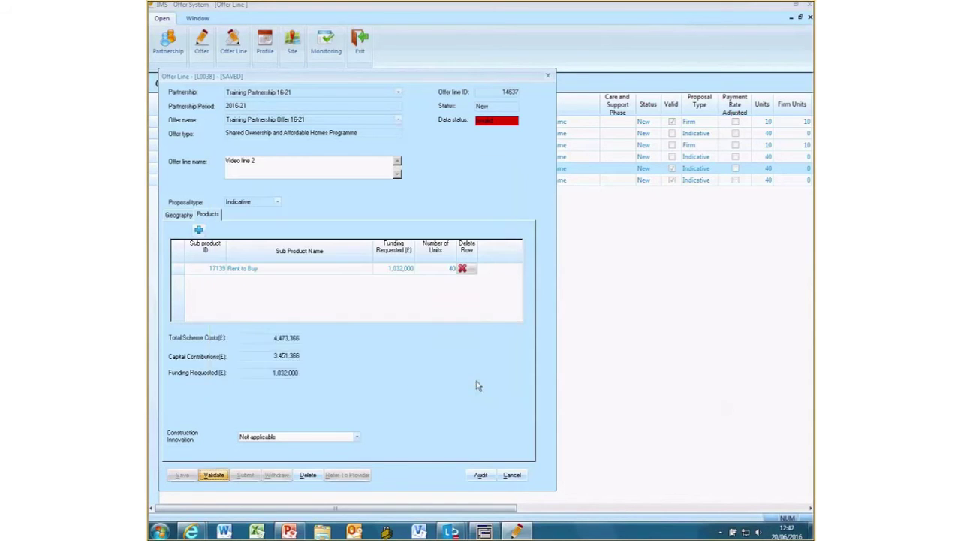
Step: Set the Rent to Buy sub product's on costs to 610,331, save it, and validate the offer line
{"action": "left_click", "coordinate": [241, 269]}
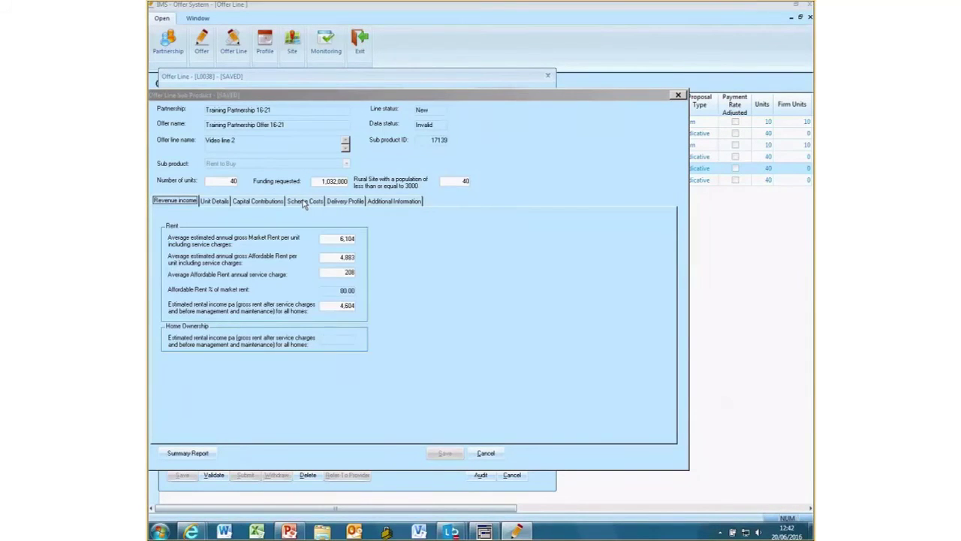
{"action": "left_click", "coordinate": [304, 203]}
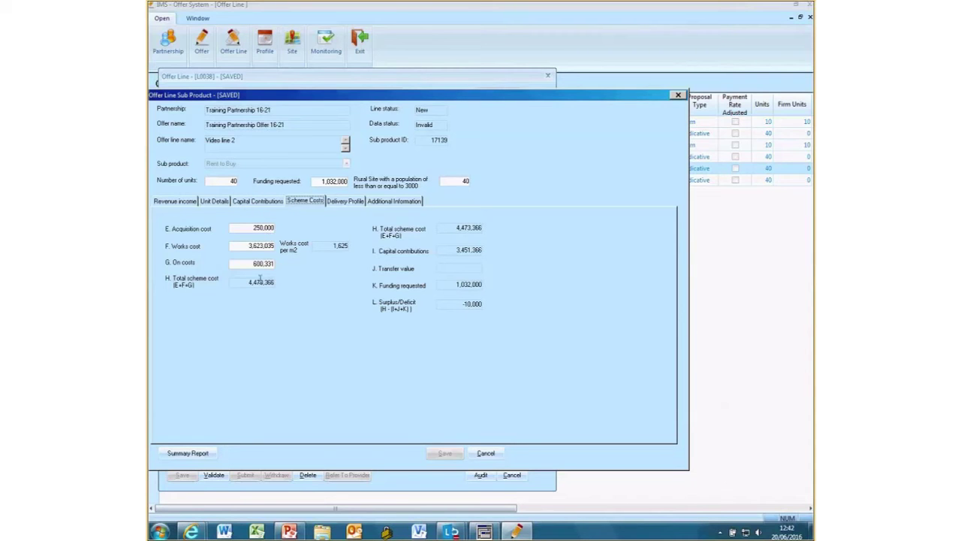
{"action": "left_click", "coordinate": [257, 264]}
{"action": "type", "text": "1"}
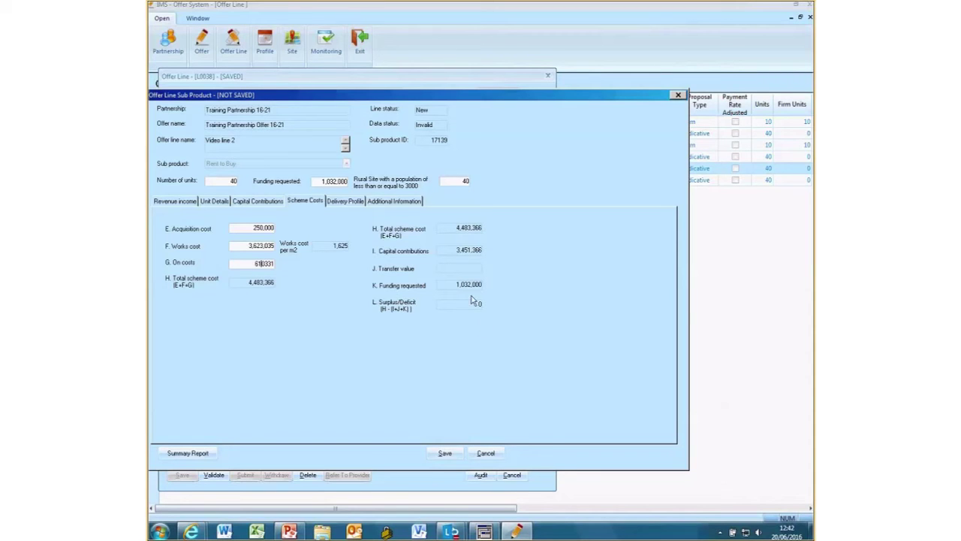
{"action": "left_click", "coordinate": [445, 454]}
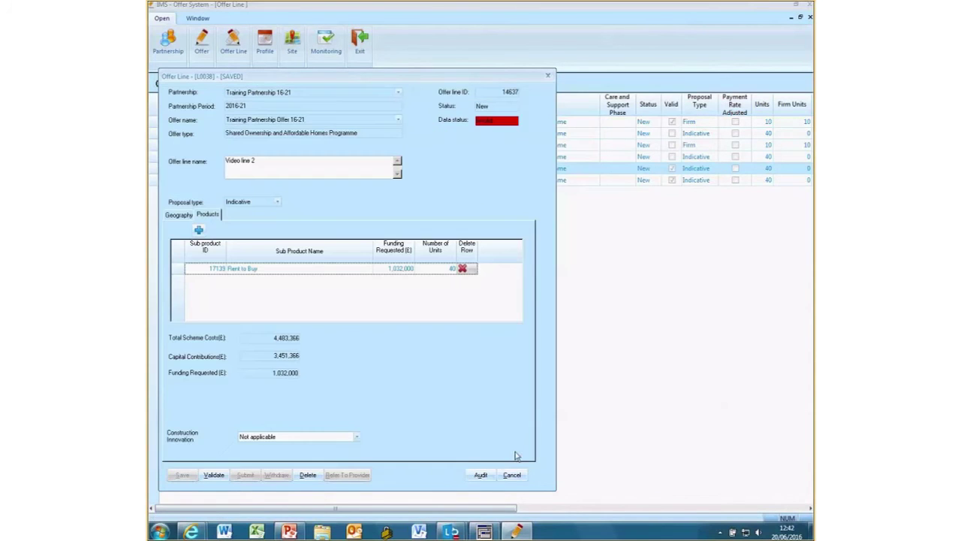
{"action": "left_click", "coordinate": [214, 476]}
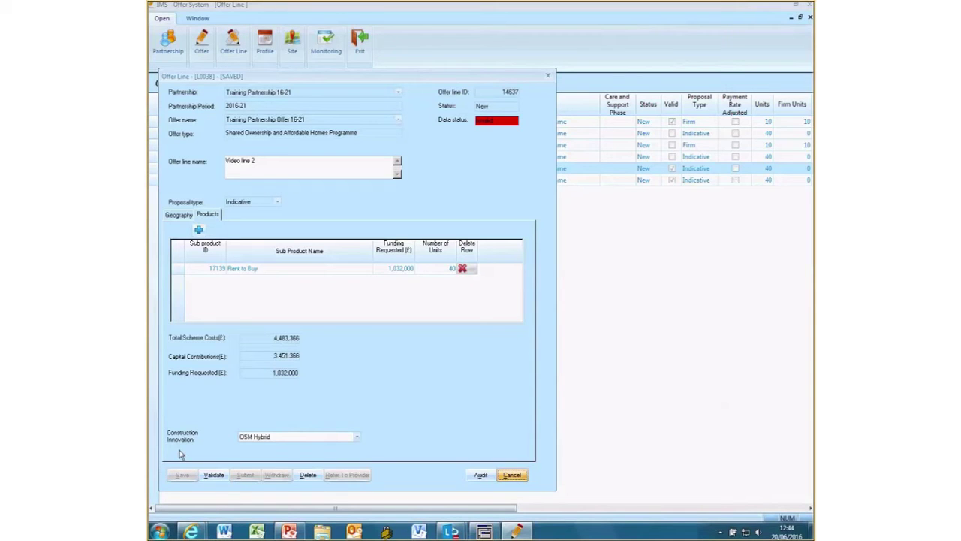
Step: Set the offer line's Construction Innovation to OSM Hybrid, save it, and validate the line to review its errors
{"action": "left_click", "coordinate": [356, 436]}
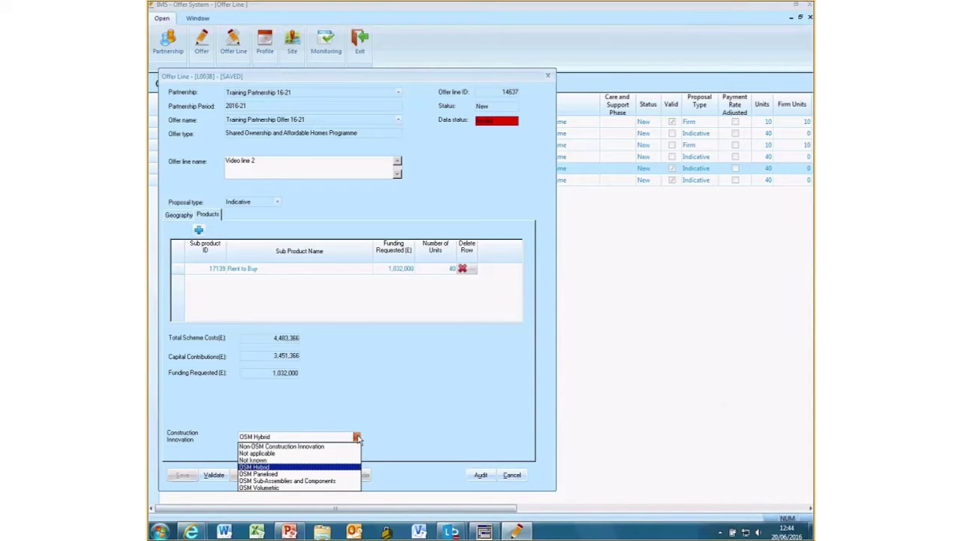
{"action": "left_click", "coordinate": [323, 466]}
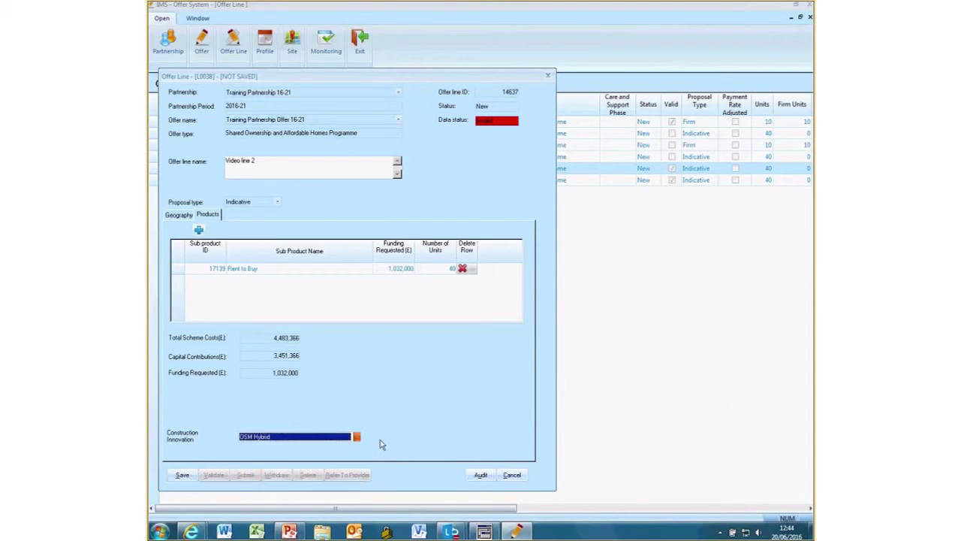
{"action": "left_click", "coordinate": [183, 475]}
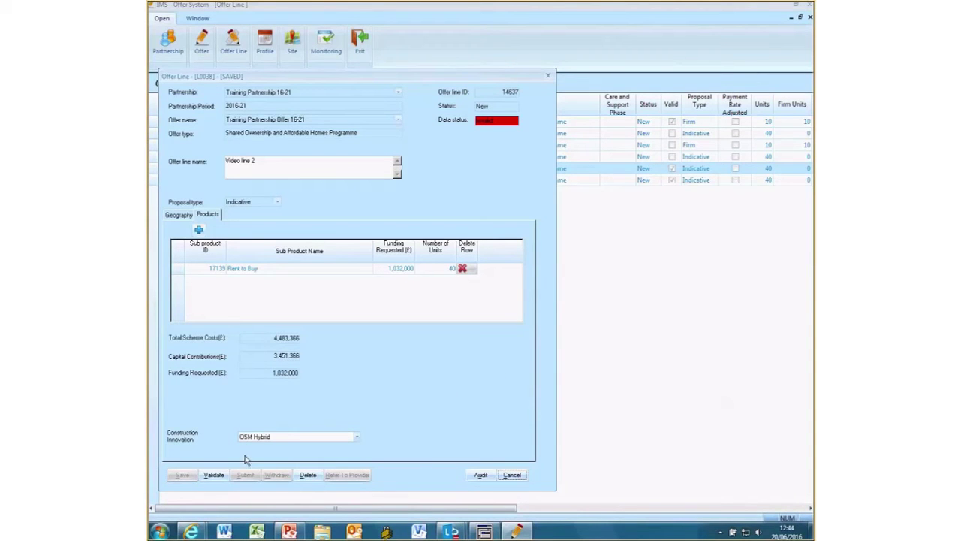
{"action": "left_click", "coordinate": [214, 475]}
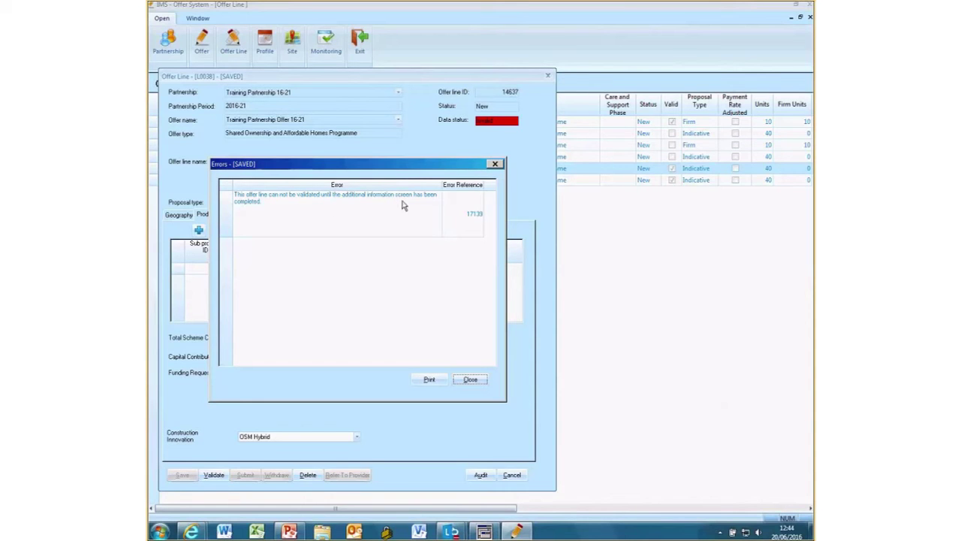
{"action": "left_click", "coordinate": [471, 380]}
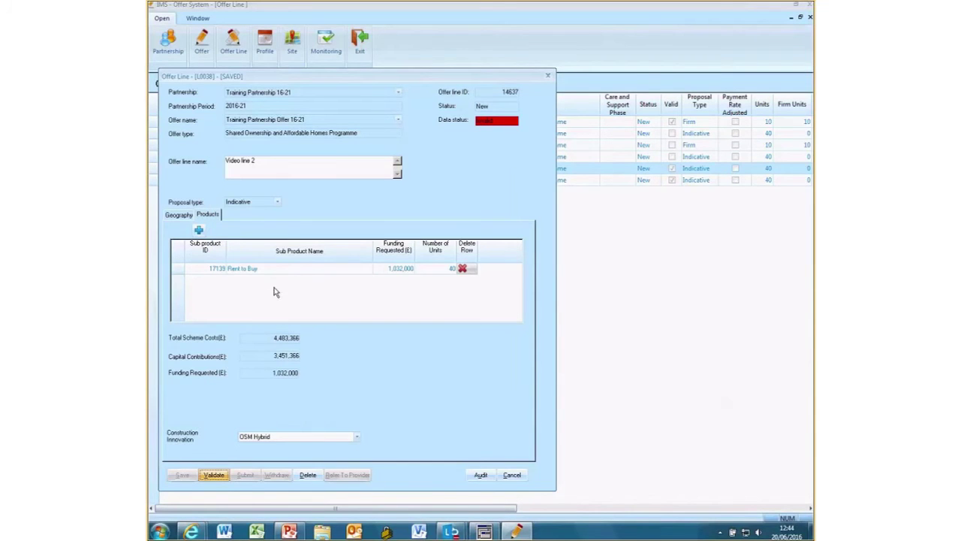
Step: Answer the Rent to Buy sub product's Construction Innovation question with "my response to construction innovation would be here"
{"action": "left_click", "coordinate": [243, 269]}
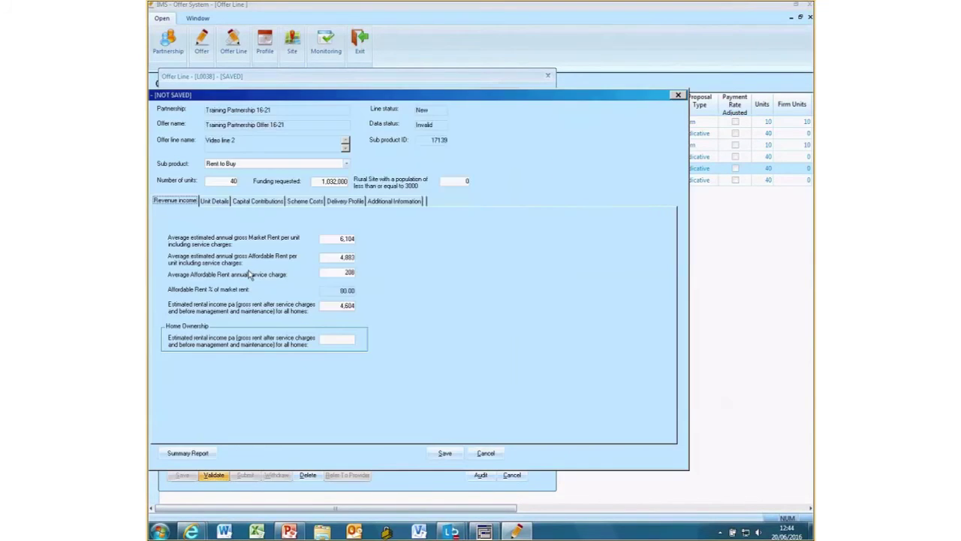
{"action": "left_click", "coordinate": [406, 203]}
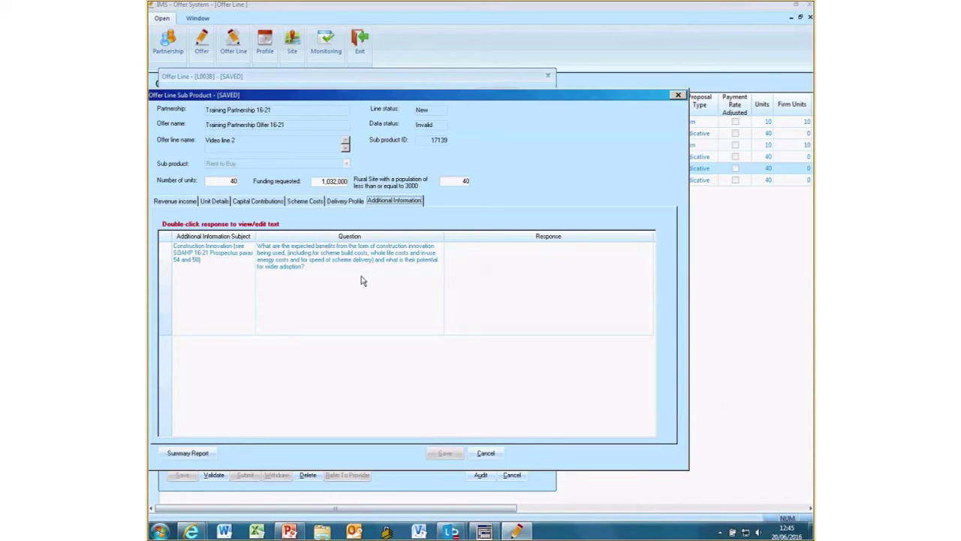
{"action": "double_click", "coordinate": [548, 260]}
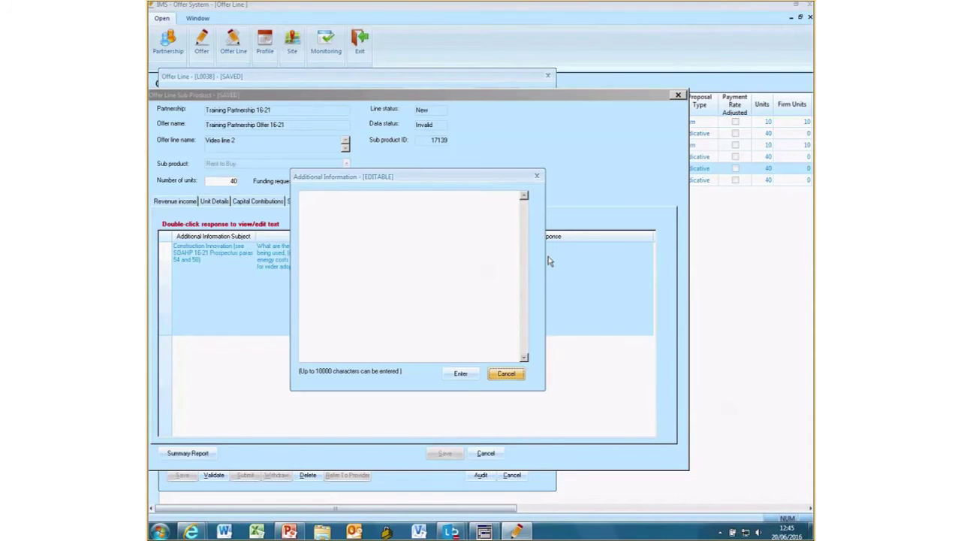
{"action": "left_click", "coordinate": [353, 213]}
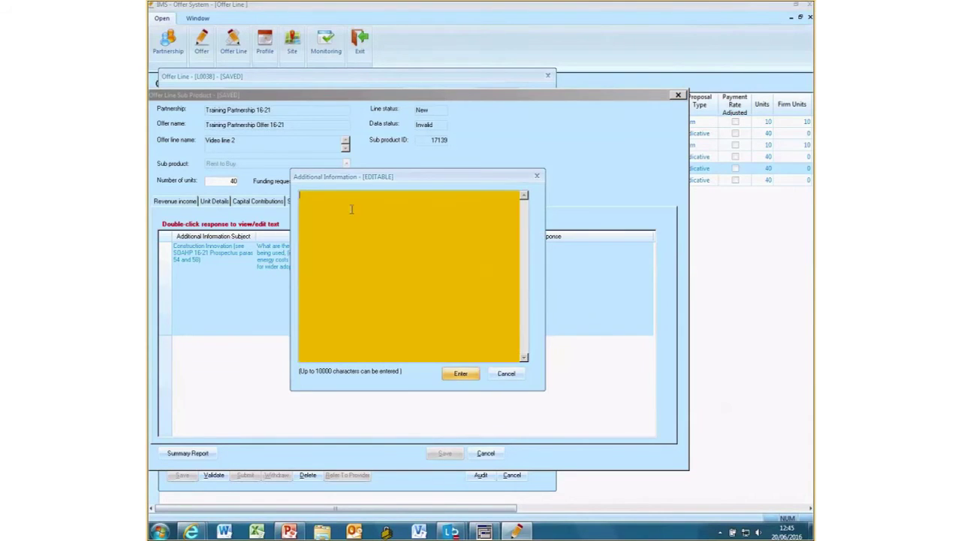
{"action": "type", "text": "my"}
{"action": "type", "text": " i"}
{"action": "type", "text": "e"}
{"action": "type", "text": "sp"}
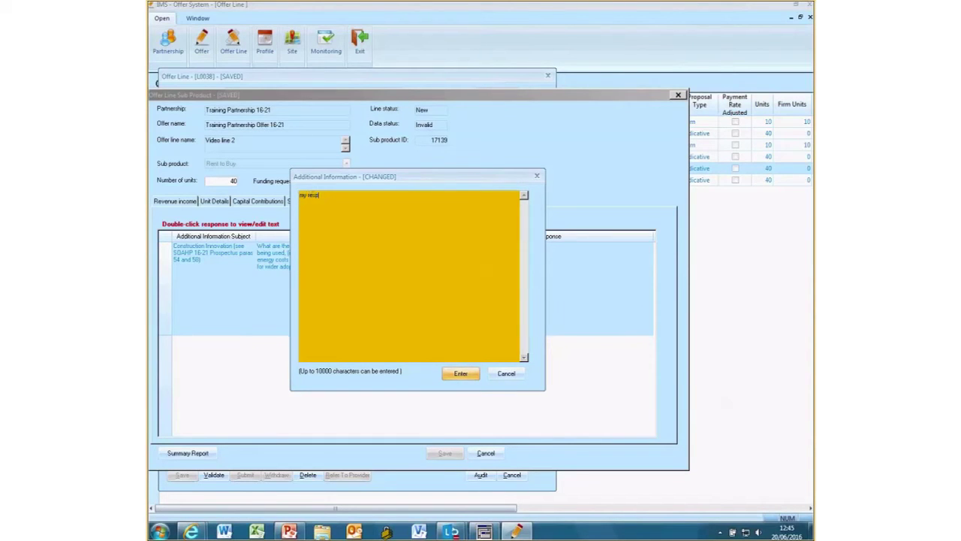
{"action": "type", "text": "onse to construction innovation would be here"}
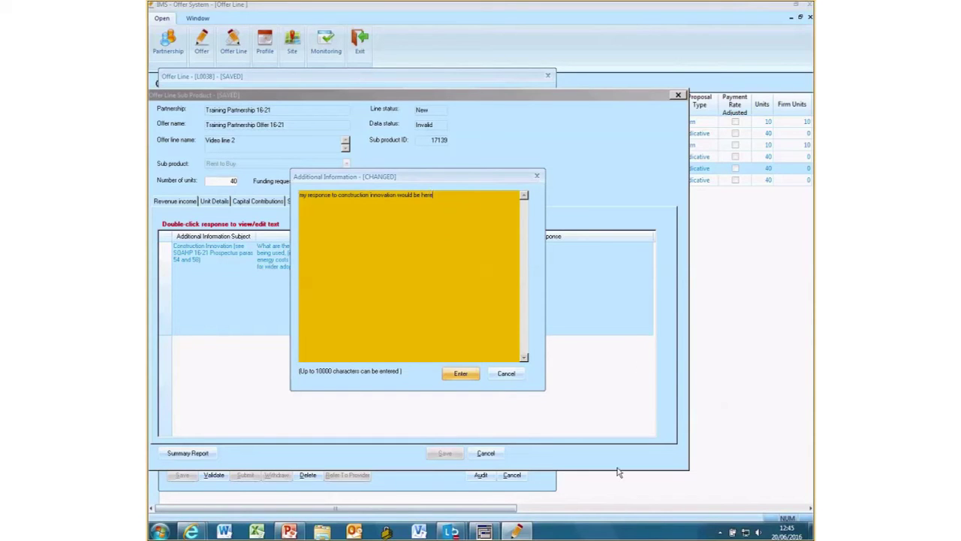
{"action": "left_click", "coordinate": [461, 374]}
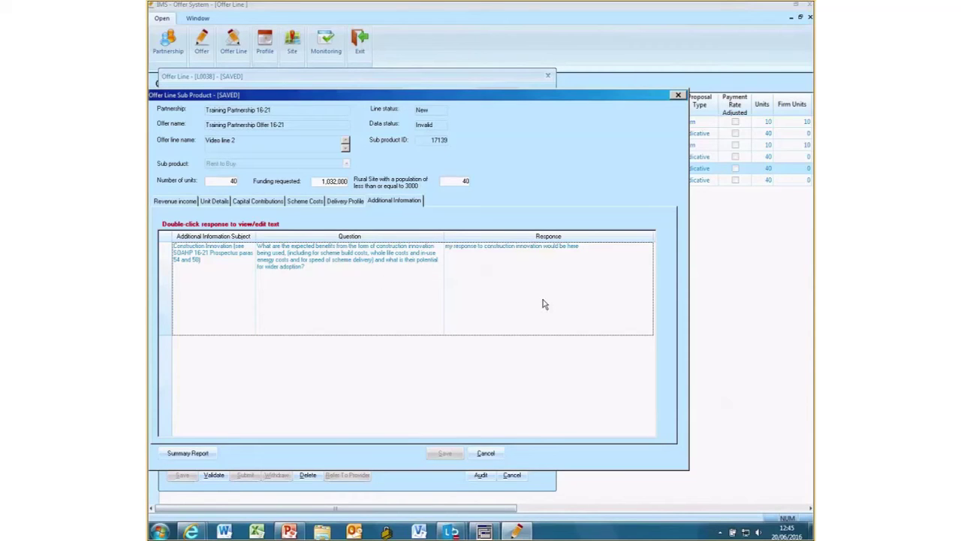
Step: Close the Rent to Buy sub product, validate the Video line 2 offer line, and acknowledge the validation result
{"action": "left_click", "coordinate": [494, 454]}
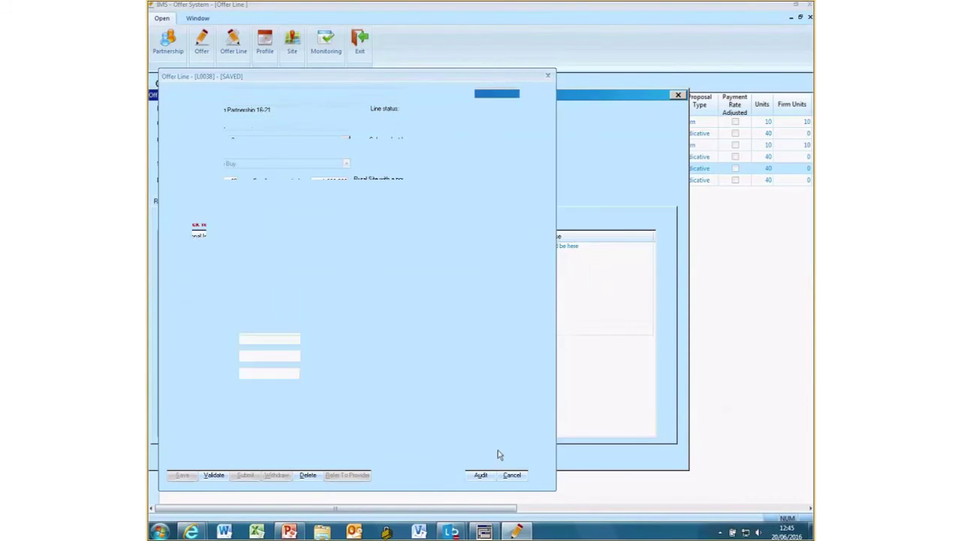
{"action": "left_click", "coordinate": [215, 475]}
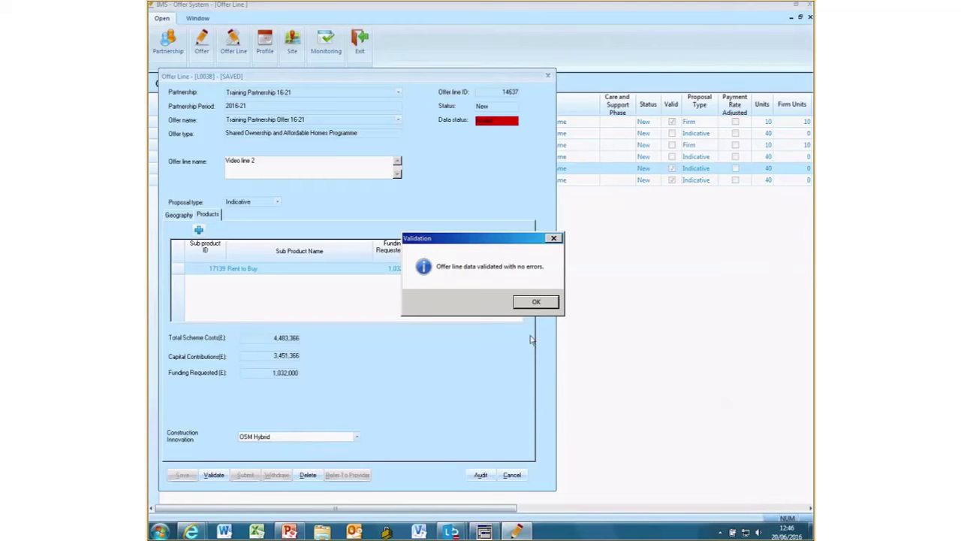
{"action": "left_click", "coordinate": [538, 303]}
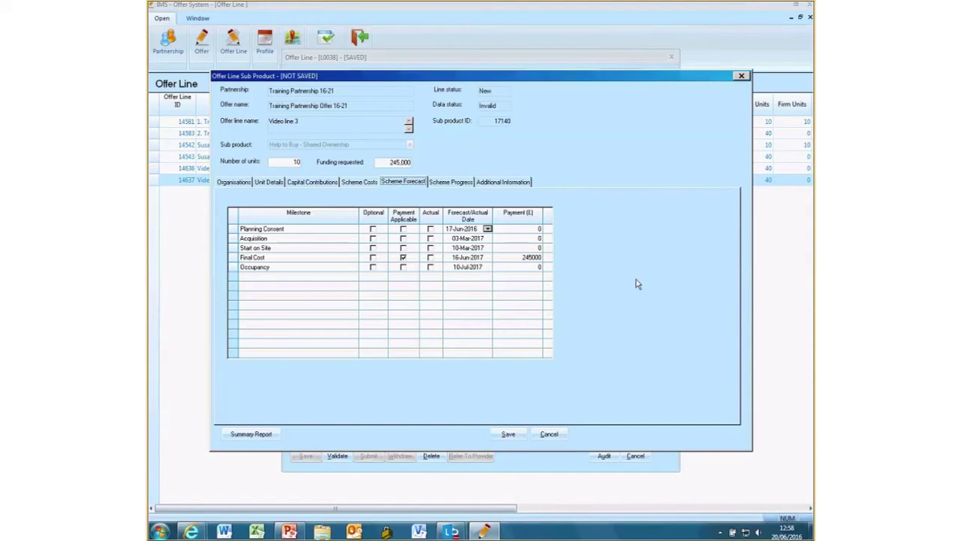
Step: Mark the 17-Jun-2016 Planning Consent milestone as actual in the scheme forecast, and save and close the sub product
{"action": "left_click", "coordinate": [506, 435]}
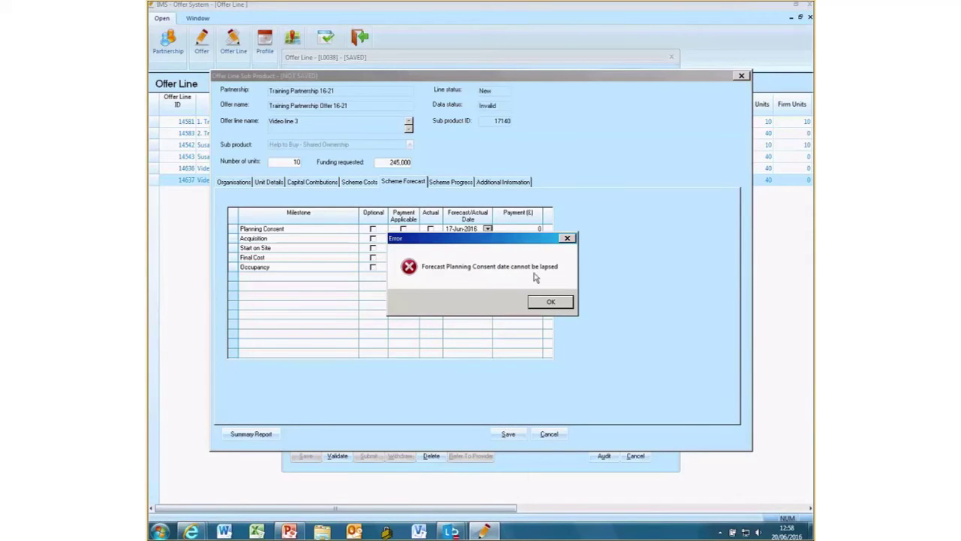
{"action": "left_click", "coordinate": [554, 304]}
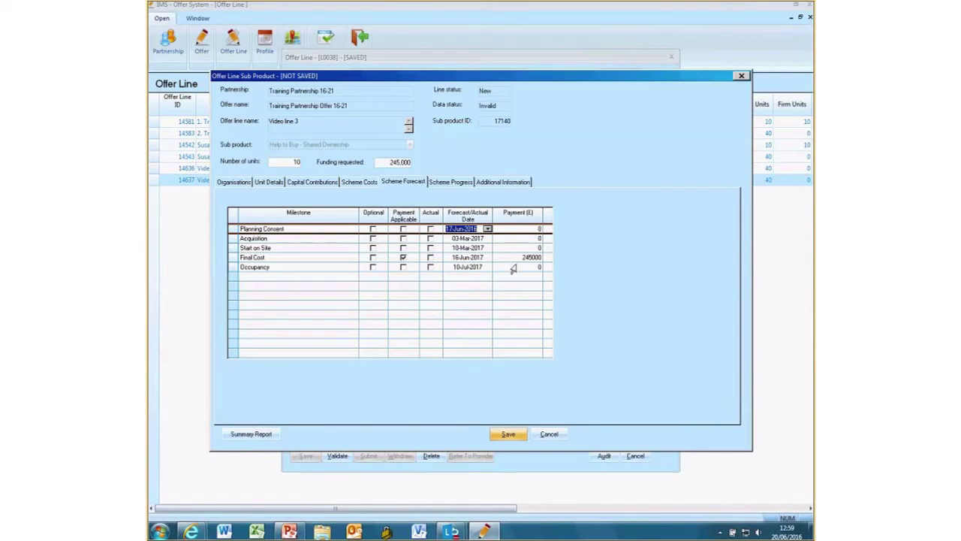
{"action": "left_click", "coordinate": [430, 229]}
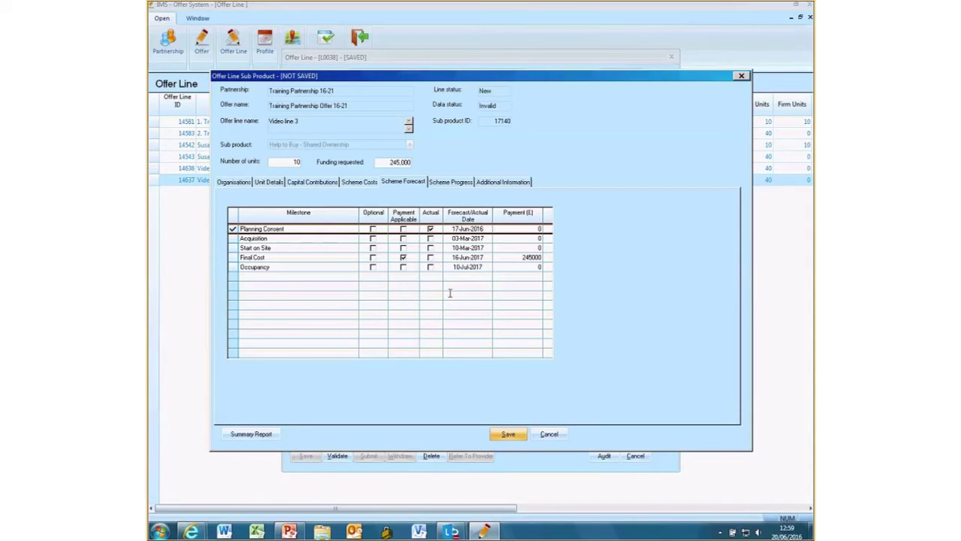
{"action": "left_click", "coordinate": [508, 434]}
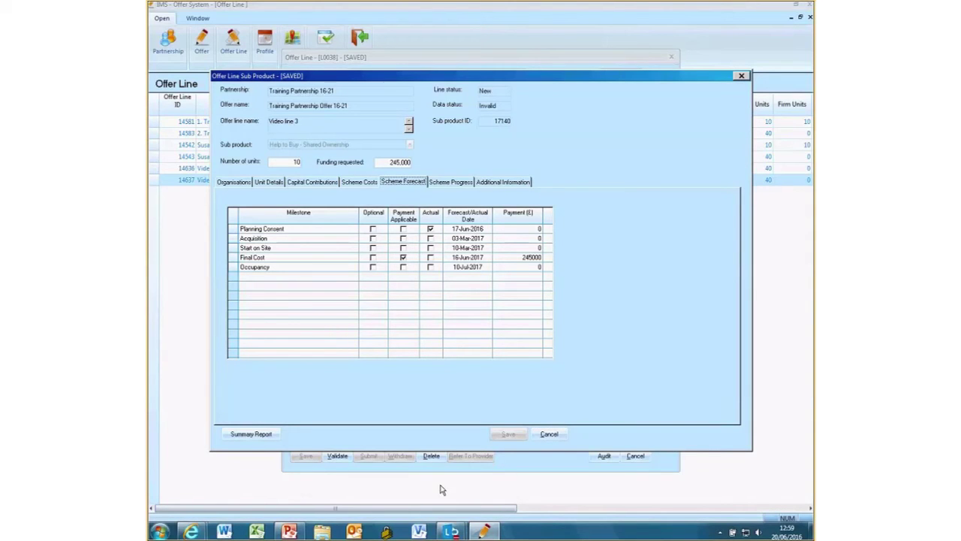
{"action": "left_click", "coordinate": [548, 435]}
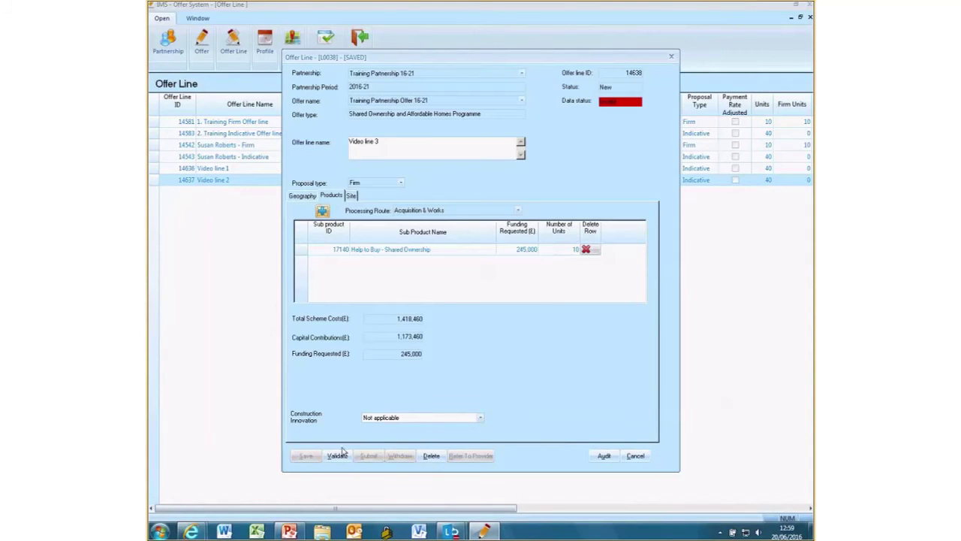
Step: Validate the firm offer line Video line 3 and review its error list
{"action": "left_click", "coordinate": [337, 456]}
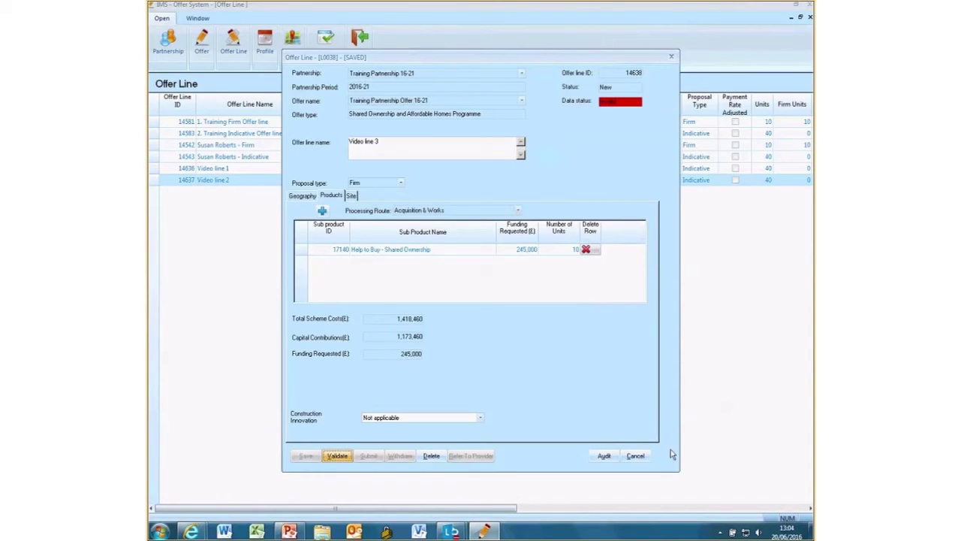
{"action": "left_click", "coordinate": [337, 456]}
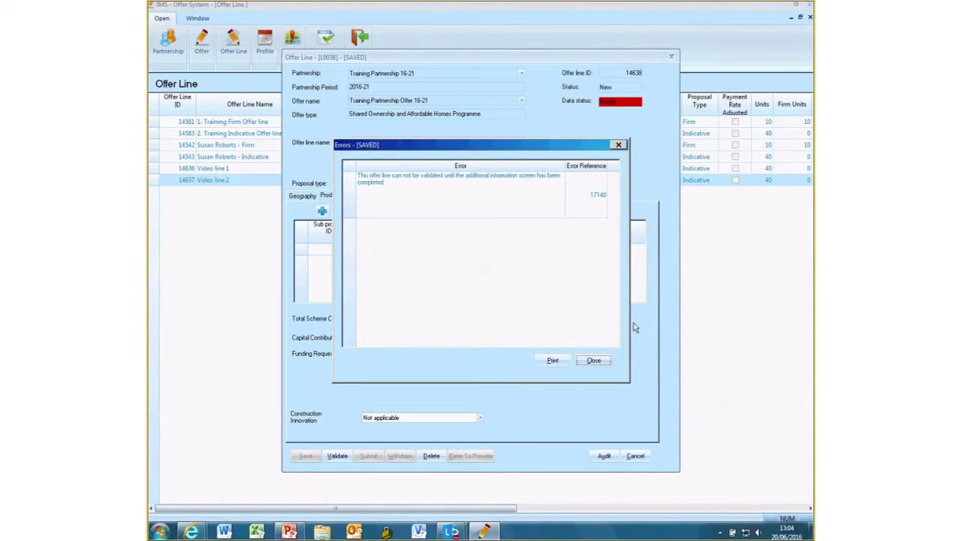
{"action": "left_click", "coordinate": [594, 361]}
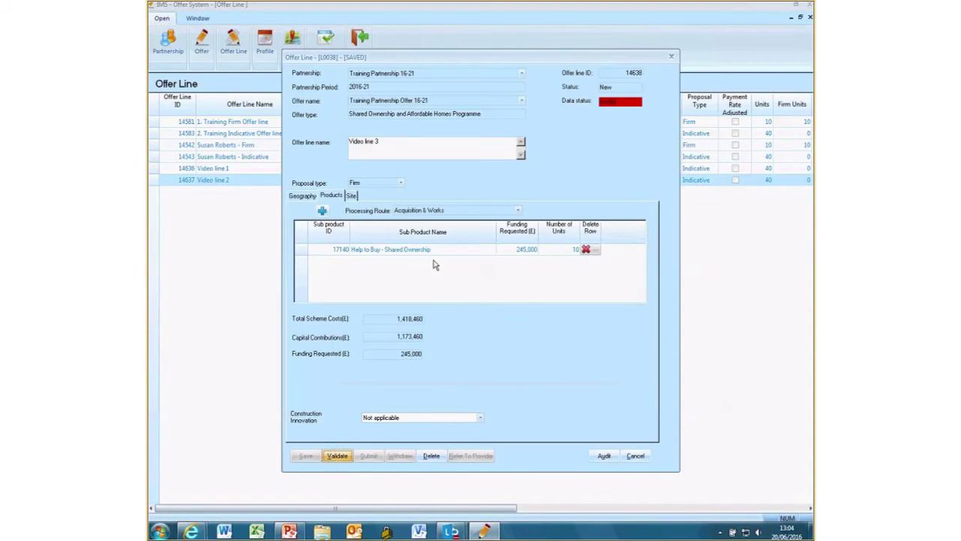
Step: Answer the sub product's first Shared Ownership additional information question with "my response to SOAHP additional information" and copy that text
{"action": "double_click", "coordinate": [381, 254]}
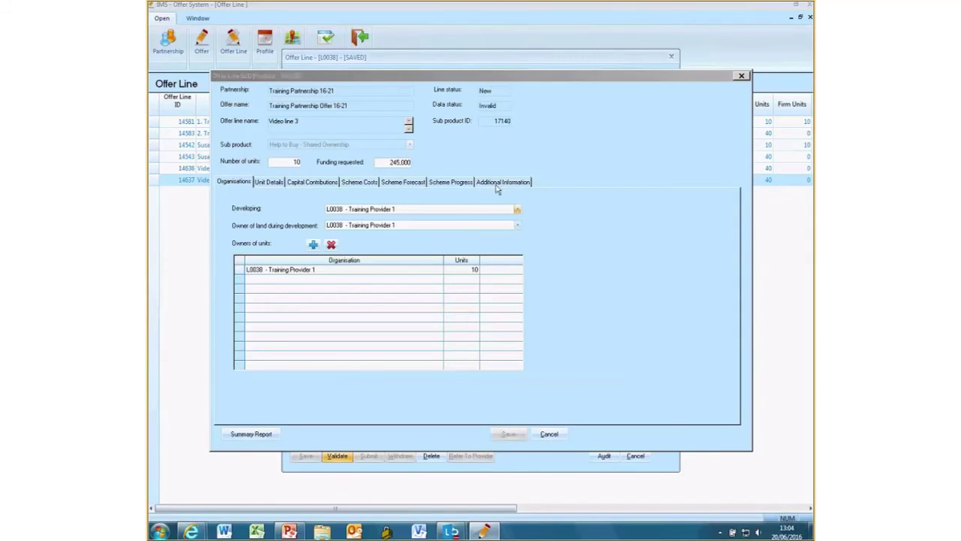
{"action": "left_click", "coordinate": [497, 183]}
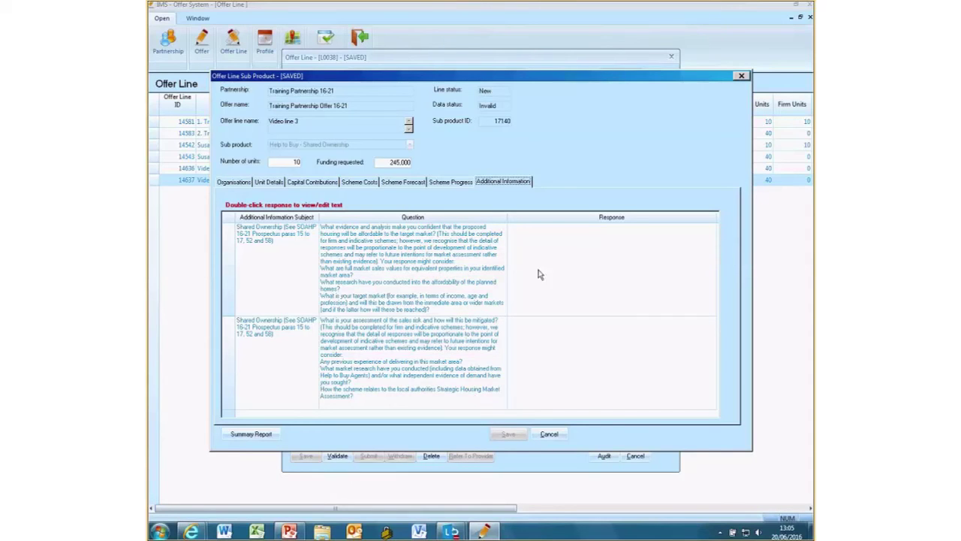
{"action": "double_click", "coordinate": [607, 263]}
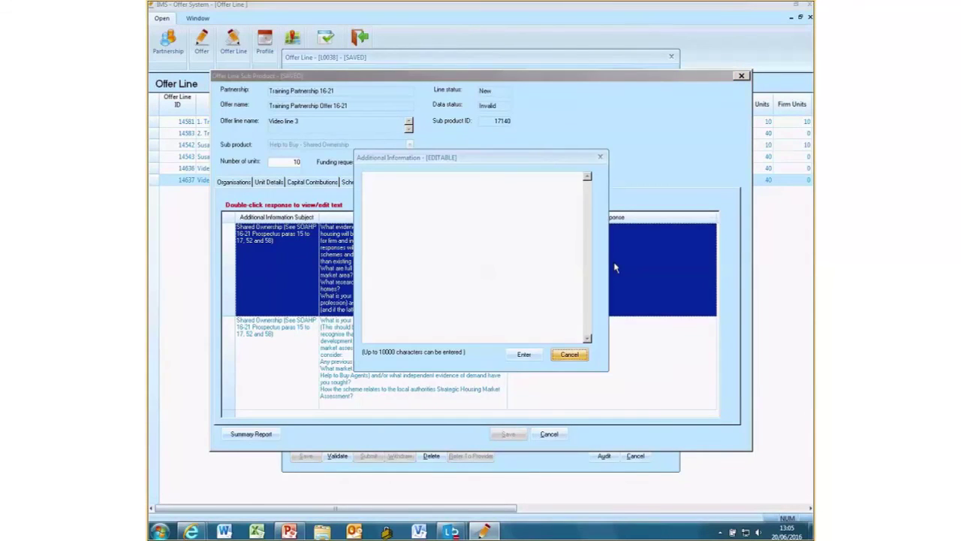
{"action": "type", "text": "my"}
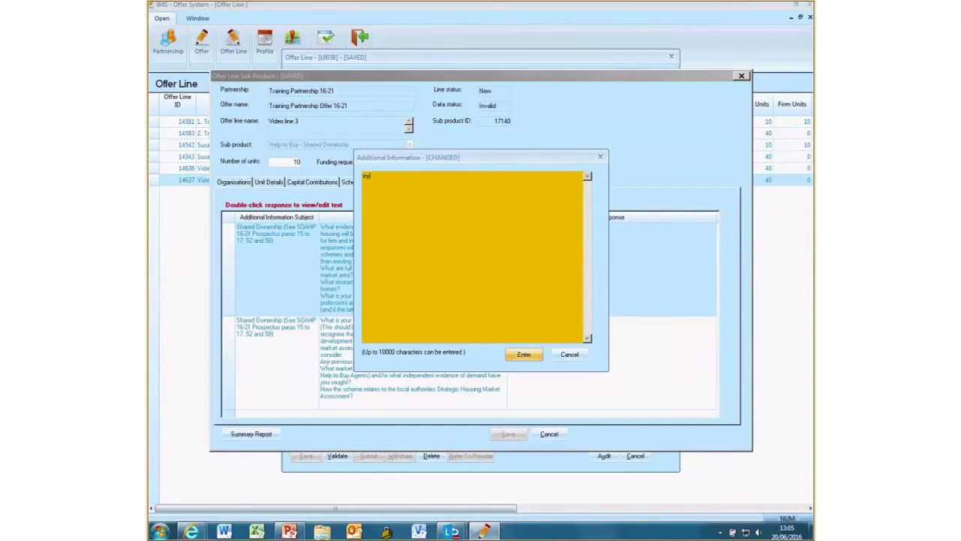
{"action": "type", "text": " response to SOAHP additional information"}
{"action": "left_click_drag", "start_coordinate": [484, 175], "coordinate": [326, 176]}
{"action": "key", "text": "ctrl+c"}
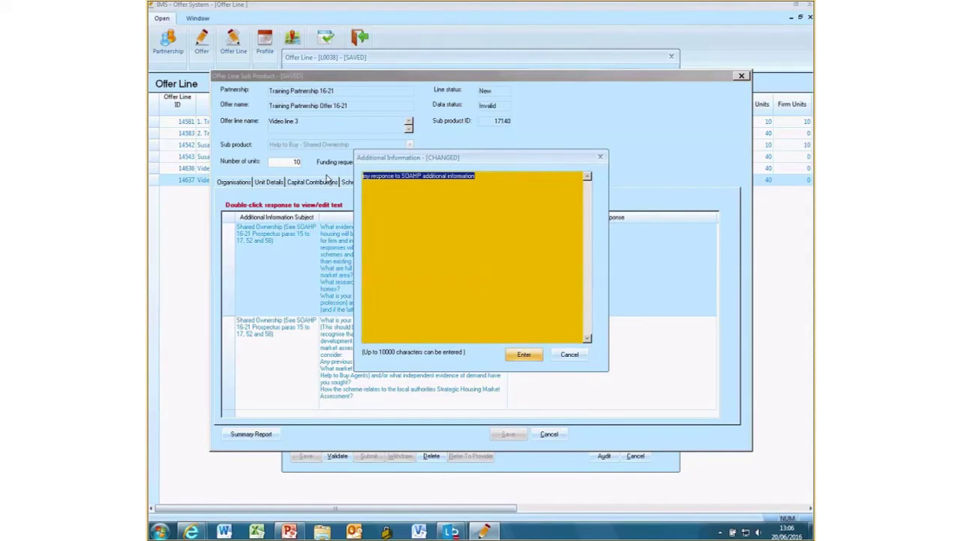
{"action": "left_click", "coordinate": [529, 356]}
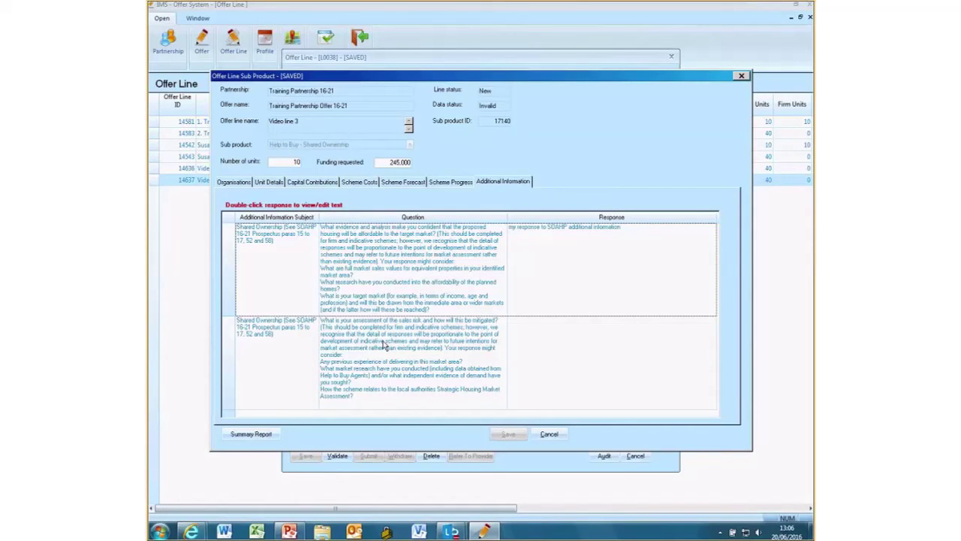
Step: Answer the second Shared Ownership question on sales risk with the copied text "my response to SOAHP additional information" and close the sub product
{"action": "double_click", "coordinate": [549, 347]}
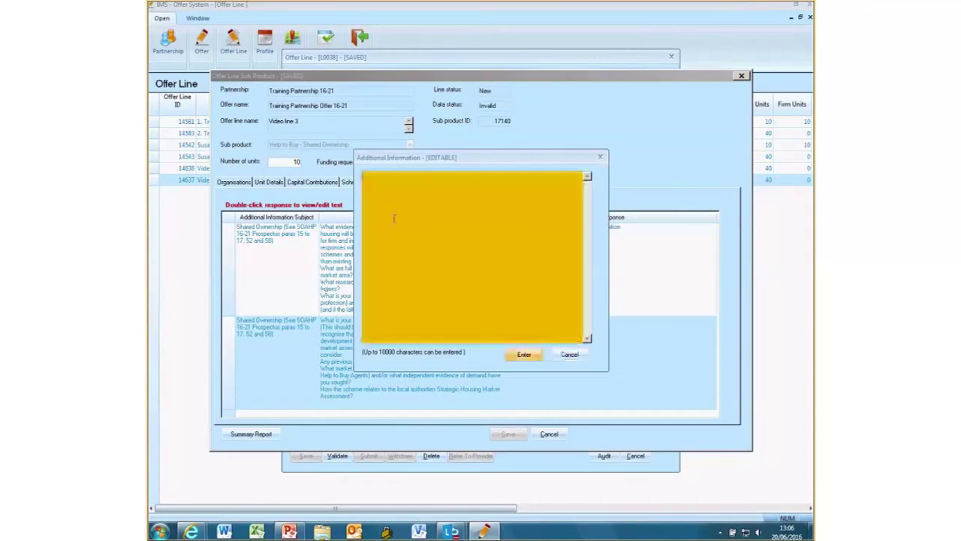
{"action": "key", "text": "ctrl+v"}
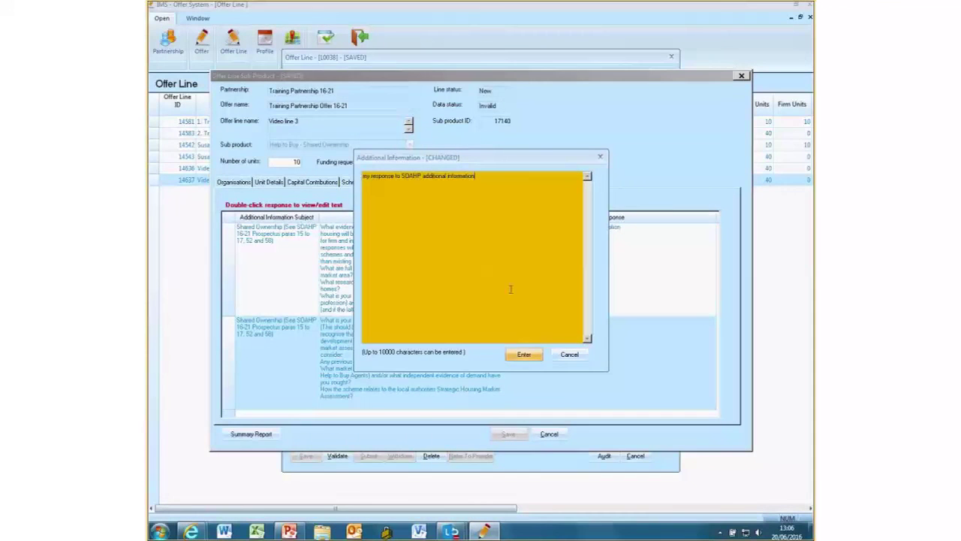
{"action": "left_click", "coordinate": [524, 353]}
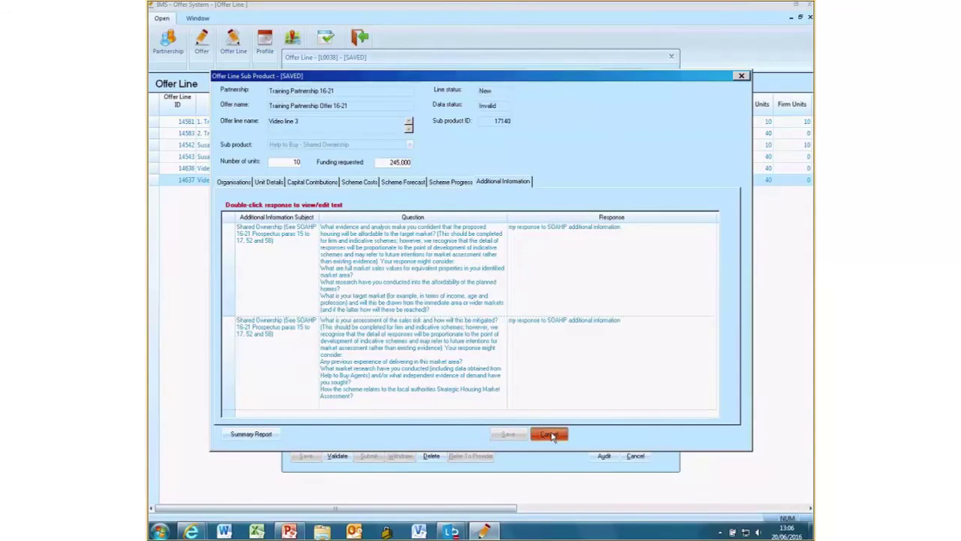
{"action": "left_click", "coordinate": [549, 433]}
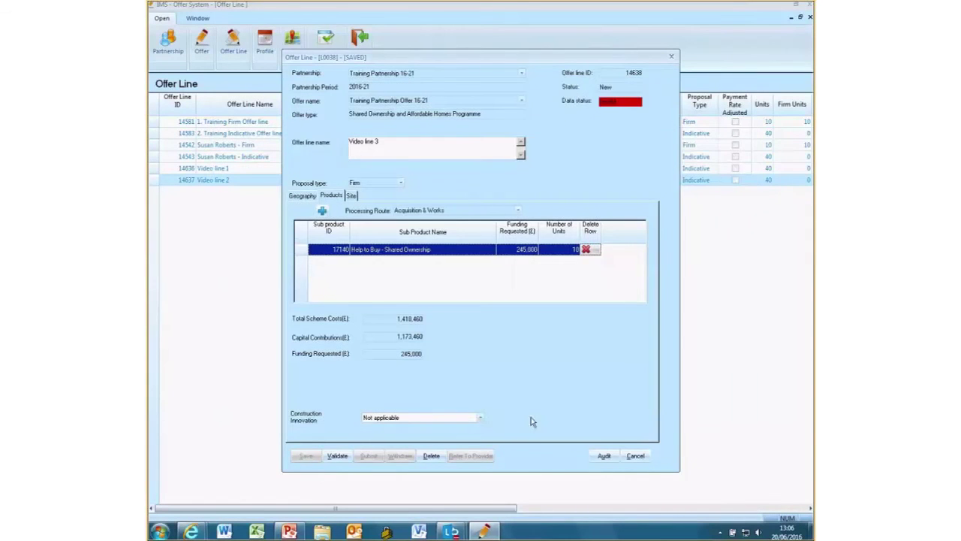
Step: Validate the firm offer line Video line 3 and acknowledge the validation result
{"action": "left_click", "coordinate": [338, 456]}
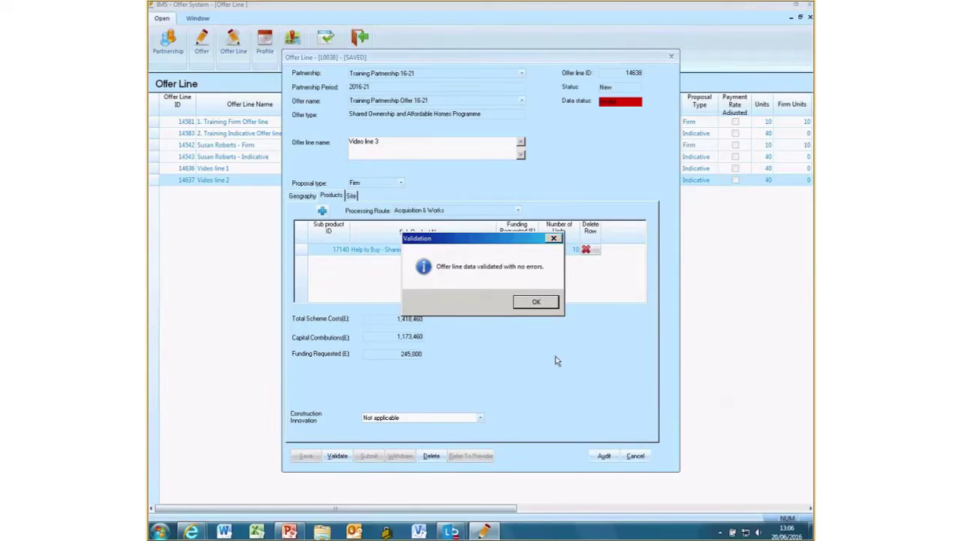
{"action": "left_click", "coordinate": [536, 303]}
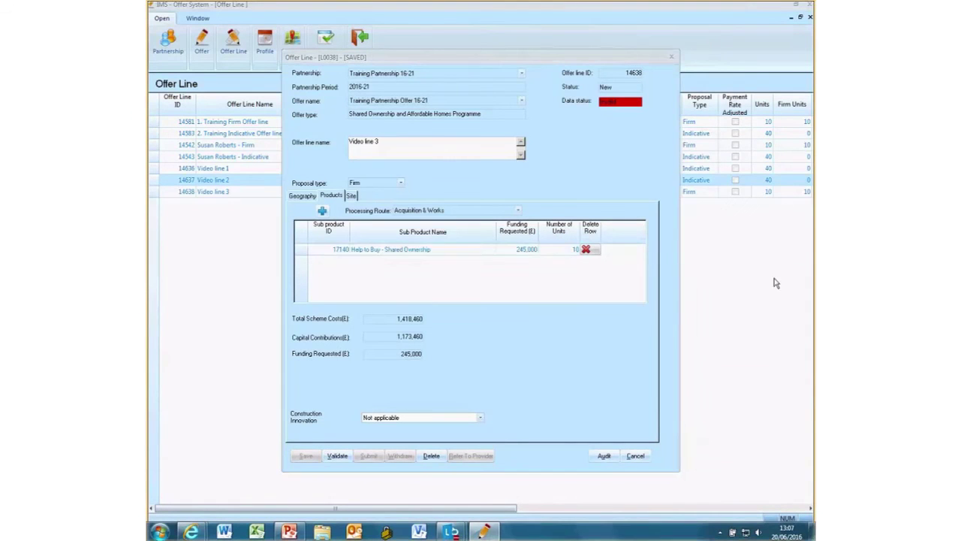
{"action": "left_click", "coordinate": [777, 282]}
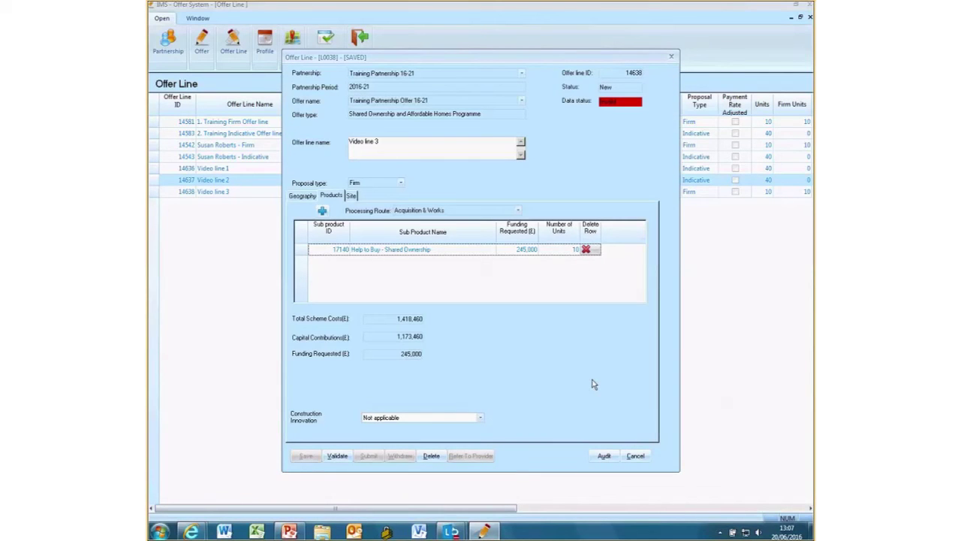
Step: Check the Help to Buy - Shared Ownership sub product's unit details, and revalidate Video line 3 to review its errors
{"action": "left_click", "coordinate": [420, 255]}
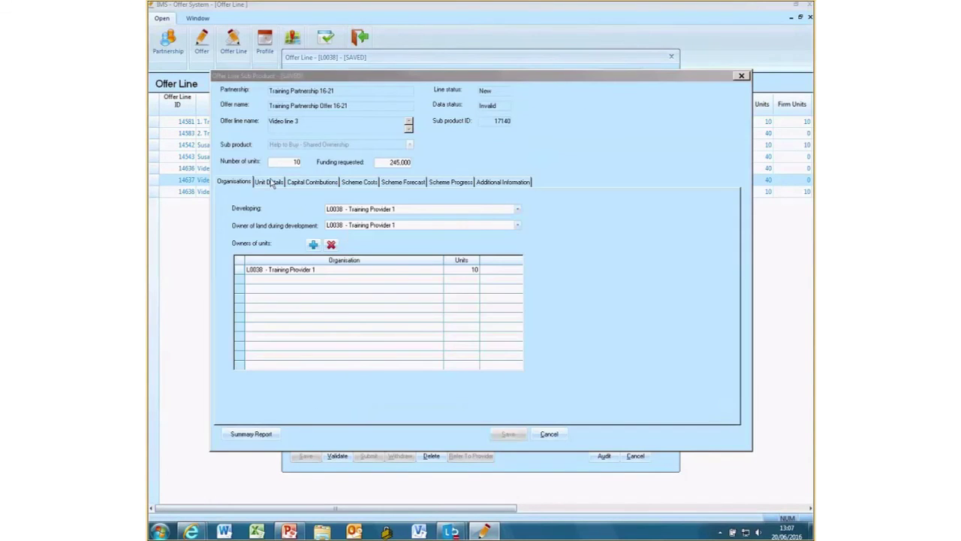
{"action": "left_click", "coordinate": [271, 183]}
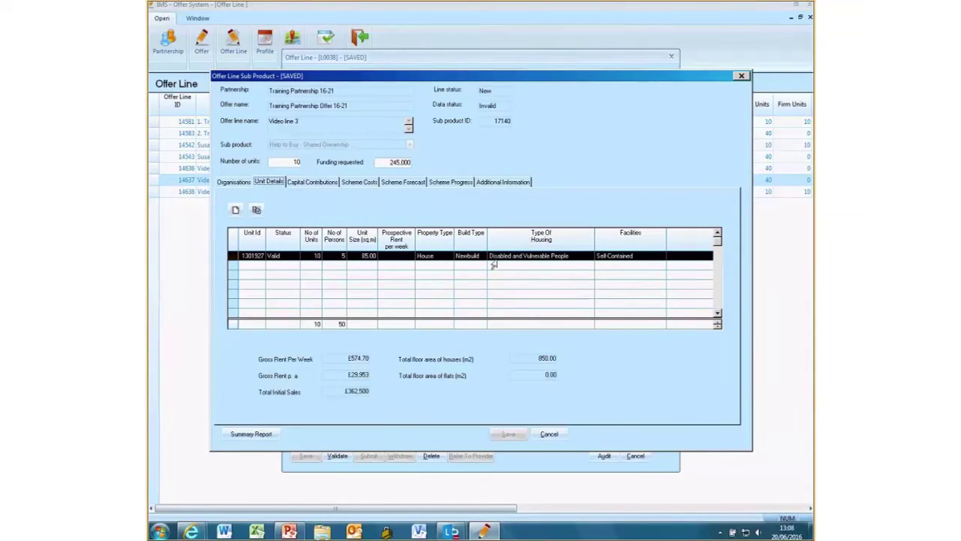
{"action": "left_click", "coordinate": [551, 436]}
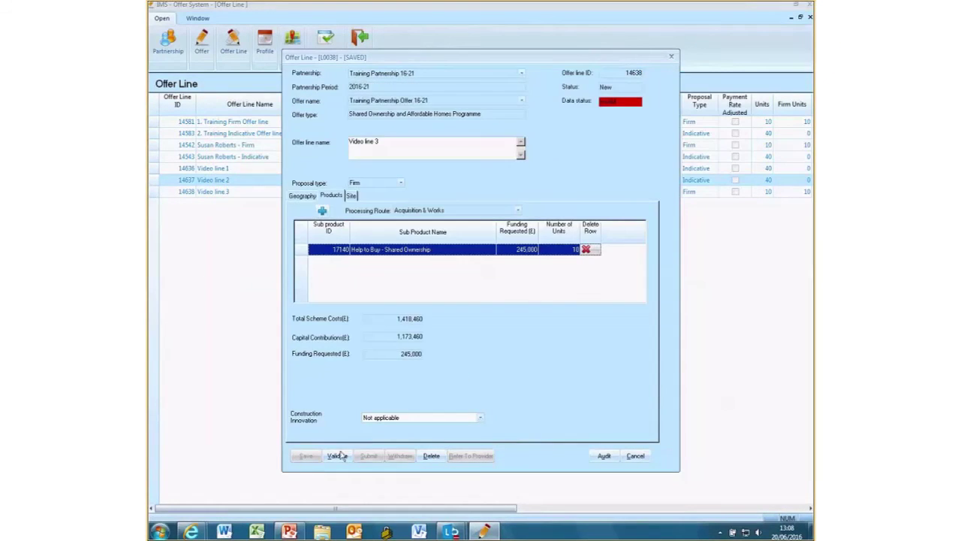
{"action": "left_click", "coordinate": [337, 456]}
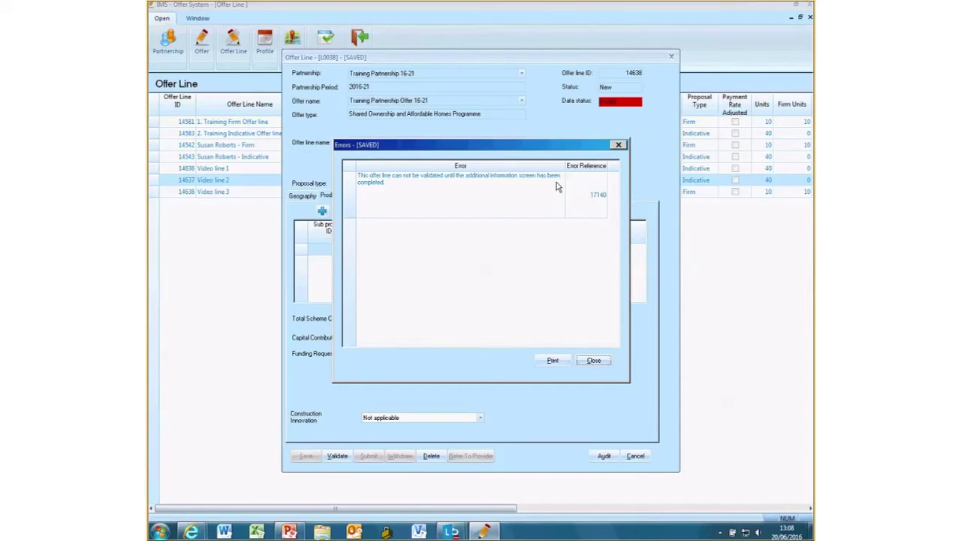
{"action": "left_click", "coordinate": [593, 361]}
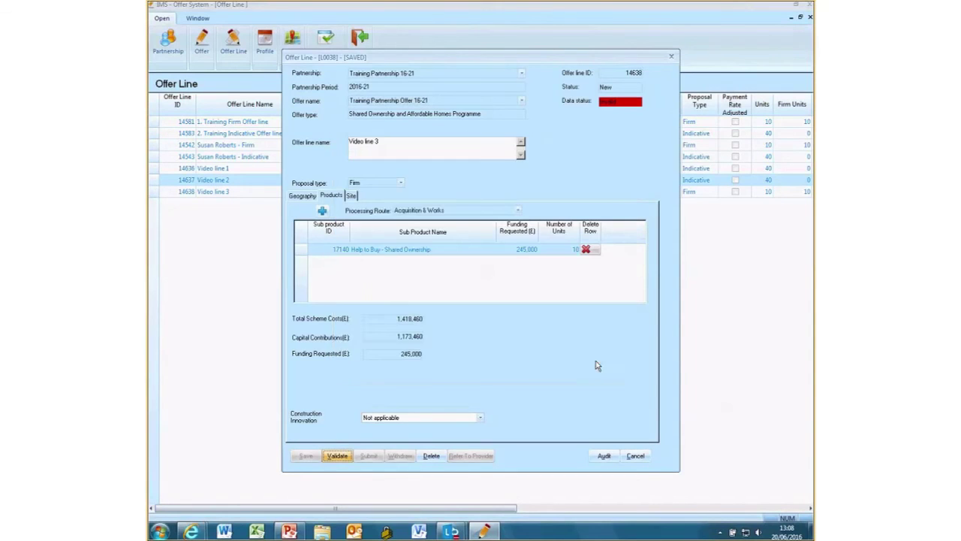
Step: Examine the sub product's additional information questions on Homes for Older, Disabled & Vulnerable People
{"action": "left_click", "coordinate": [422, 255]}
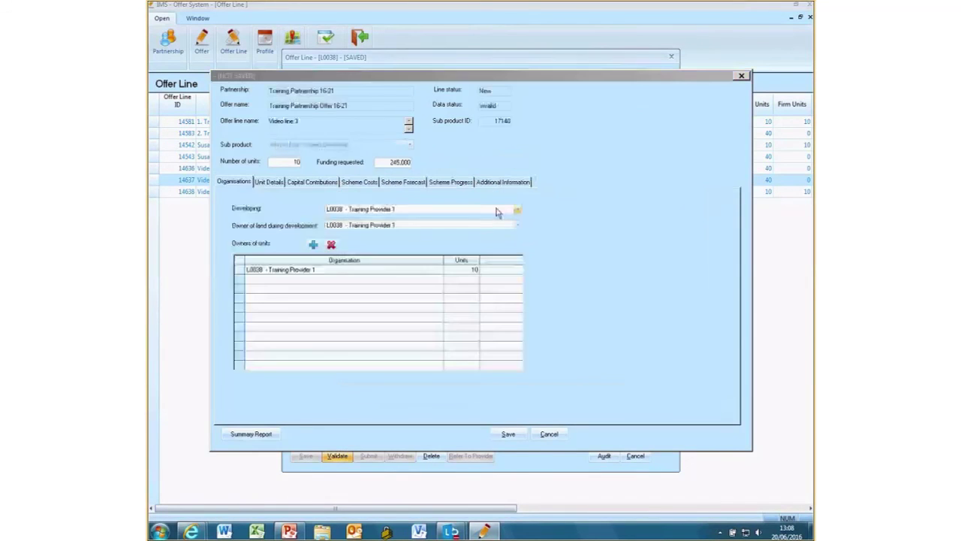
{"action": "left_click", "coordinate": [509, 182]}
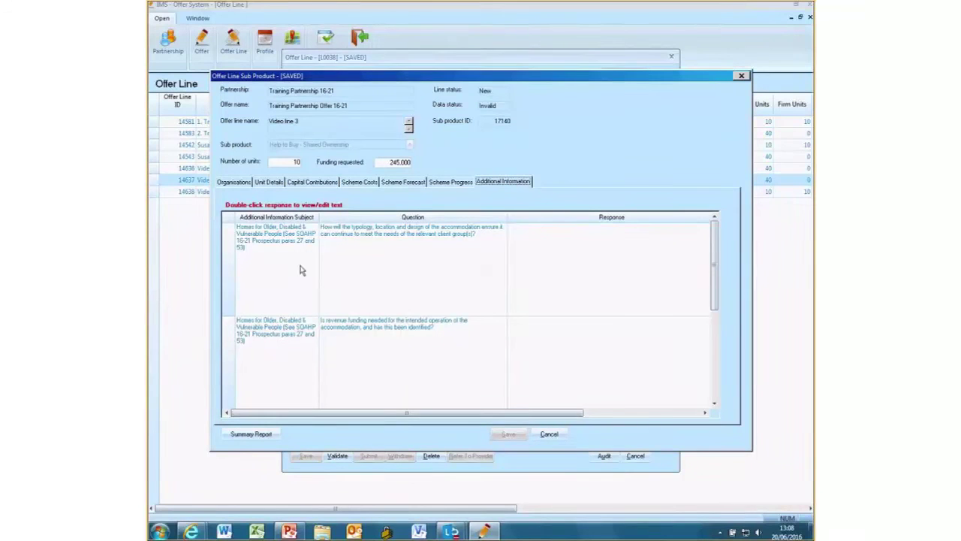
{"action": "left_click", "coordinate": [714, 404]}
{"action": "left_click", "coordinate": [715, 404]}
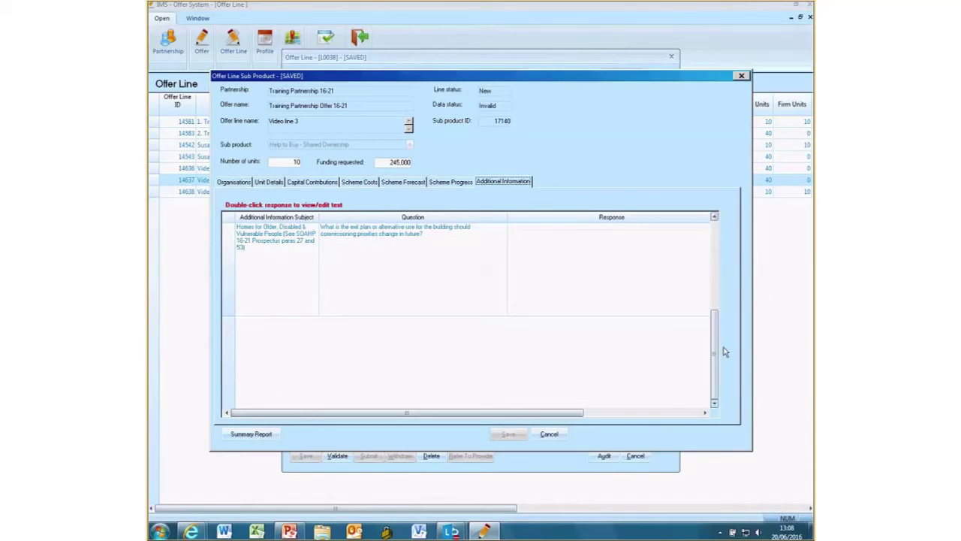
{"action": "left_click_drag", "start_coordinate": [714, 321], "coordinate": [714, 229]}
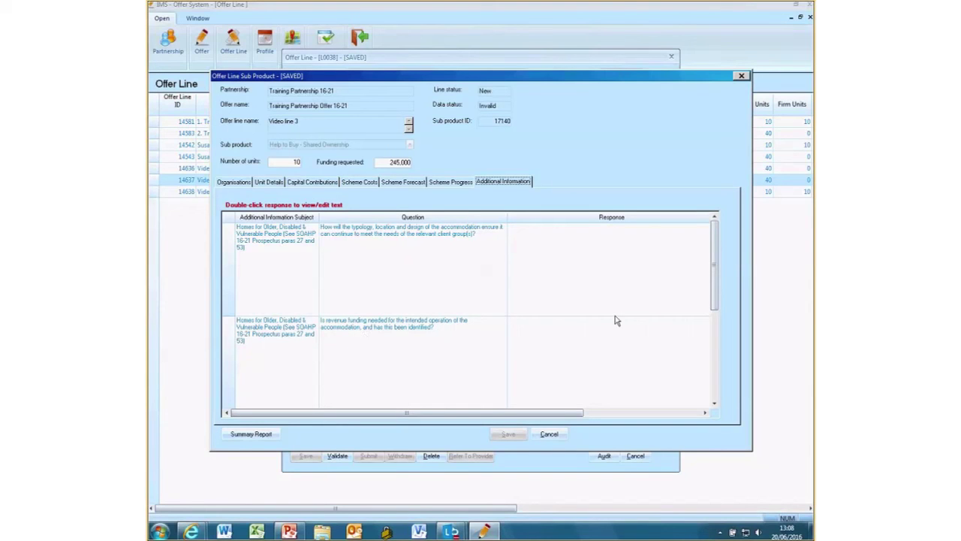
{"action": "left_click", "coordinate": [714, 404]}
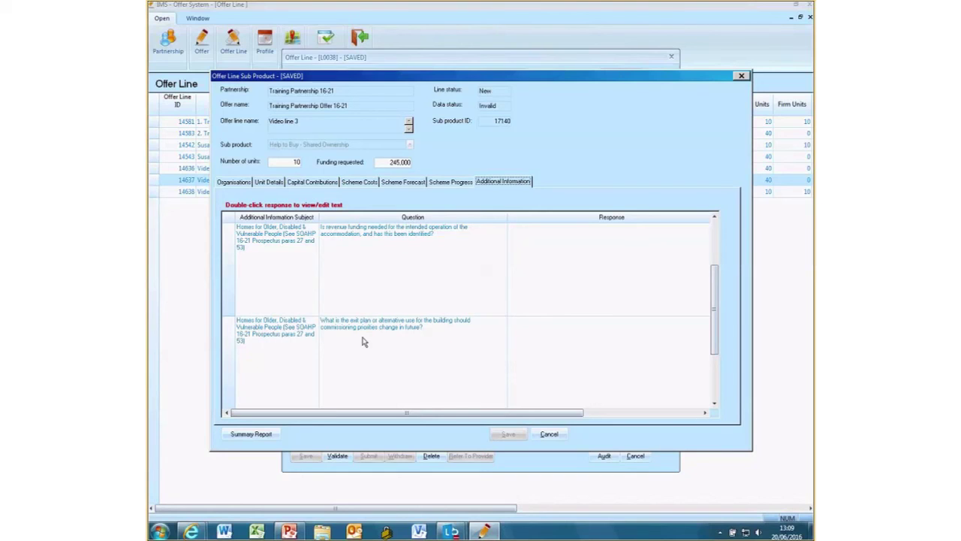
{"action": "left_click", "coordinate": [713, 404]}
{"action": "left_click_drag", "start_coordinate": [714, 330], "coordinate": [715, 221]}
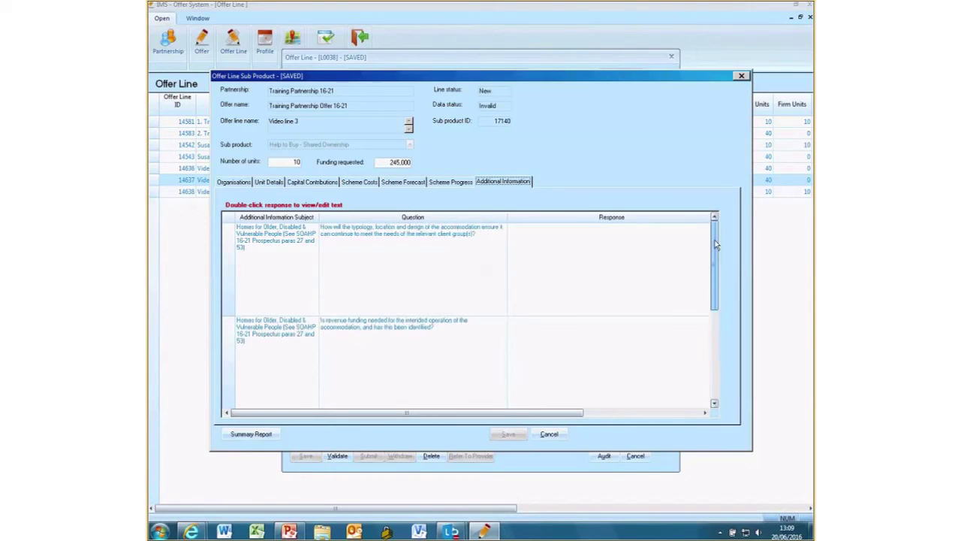
Step: Answer the question on the accommodation's typology, location and design with "my response to VOP" and copy that text
{"action": "double_click", "coordinate": [535, 245]}
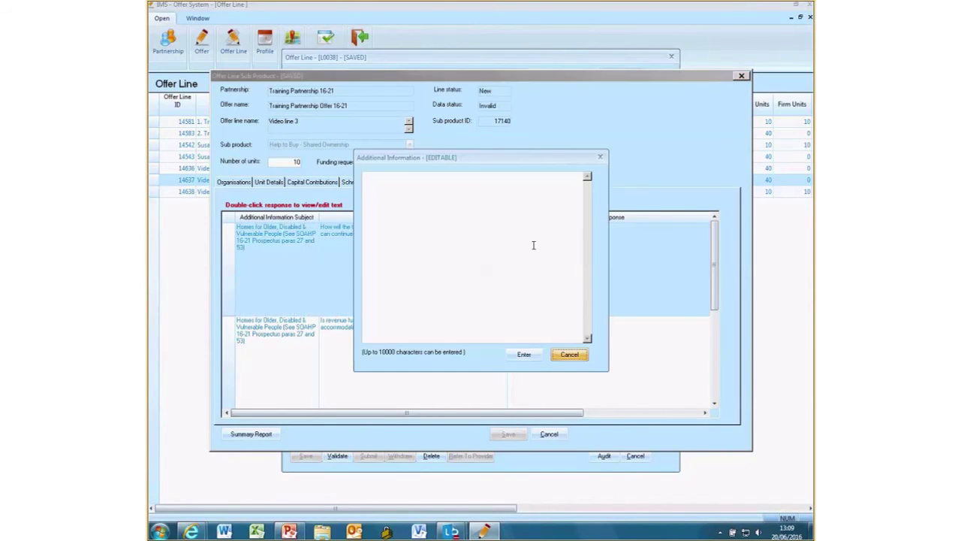
{"action": "left_click", "coordinate": [540, 229]}
{"action": "type", "text": "my response to VOF"}
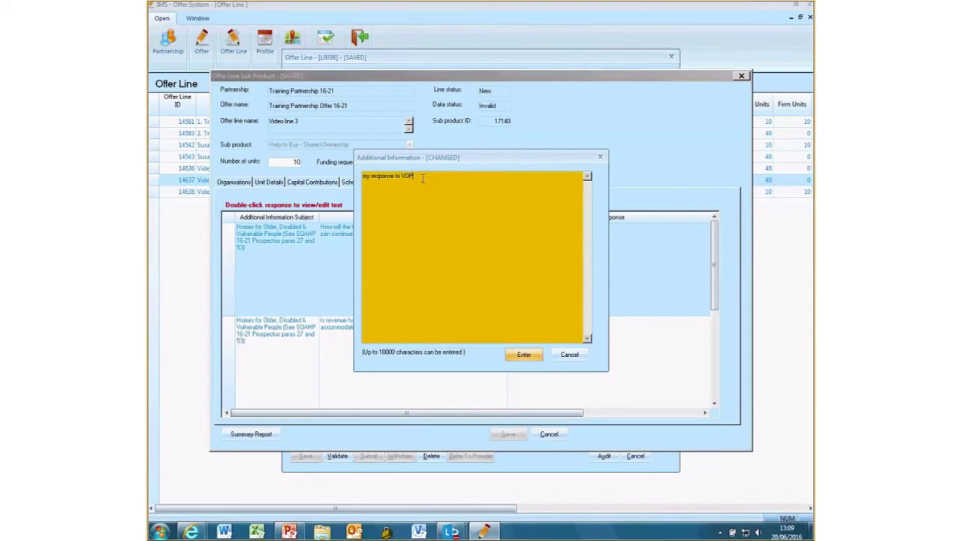
{"action": "left_click_drag", "start_coordinate": [422, 179], "coordinate": [337, 174]}
{"action": "key", "text": "ctrl+c"}
{"action": "left_click", "coordinate": [530, 355]}
Step: Answer the revenue funding and exit plan questions with the copied text "my response to VOP"
{"action": "double_click", "coordinate": [546, 345]}
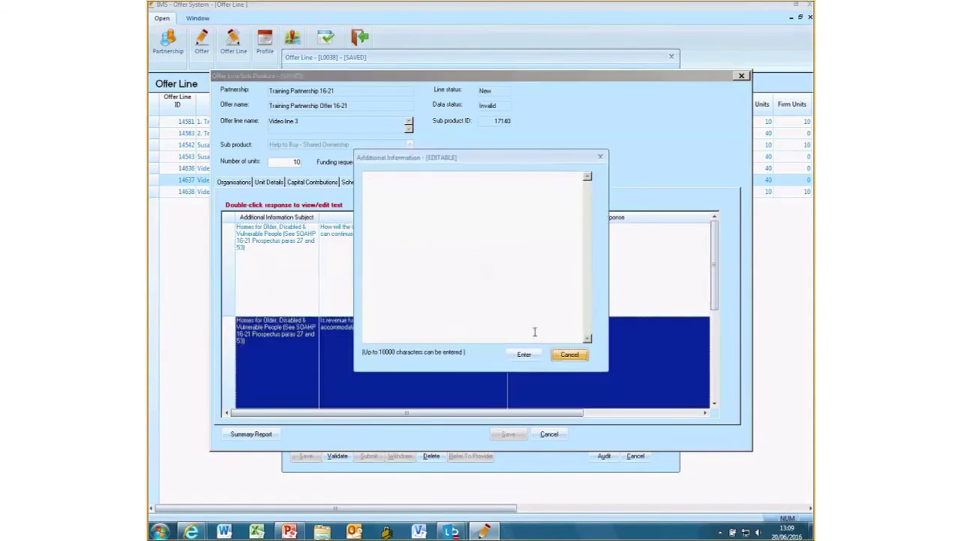
{"action": "key", "text": "ctrl+v"}
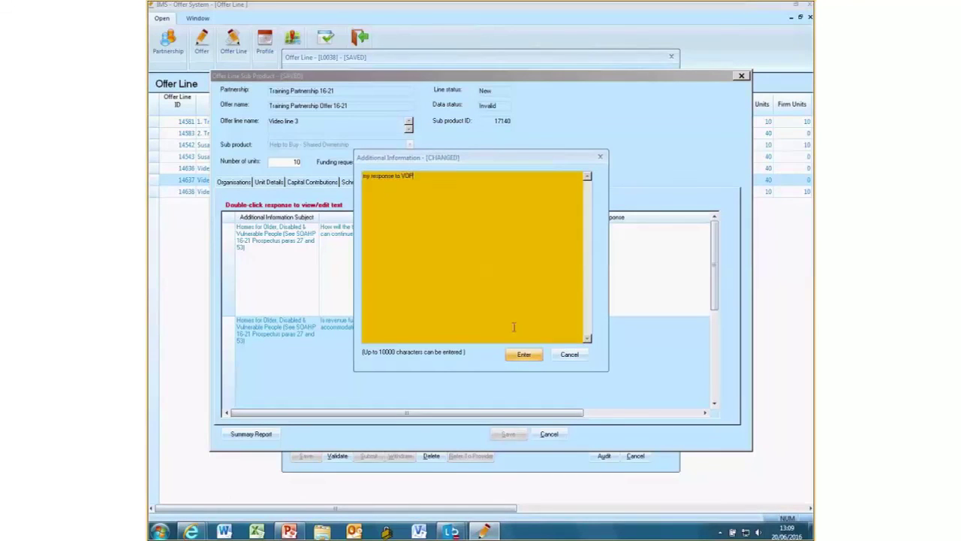
{"action": "left_click", "coordinate": [524, 355]}
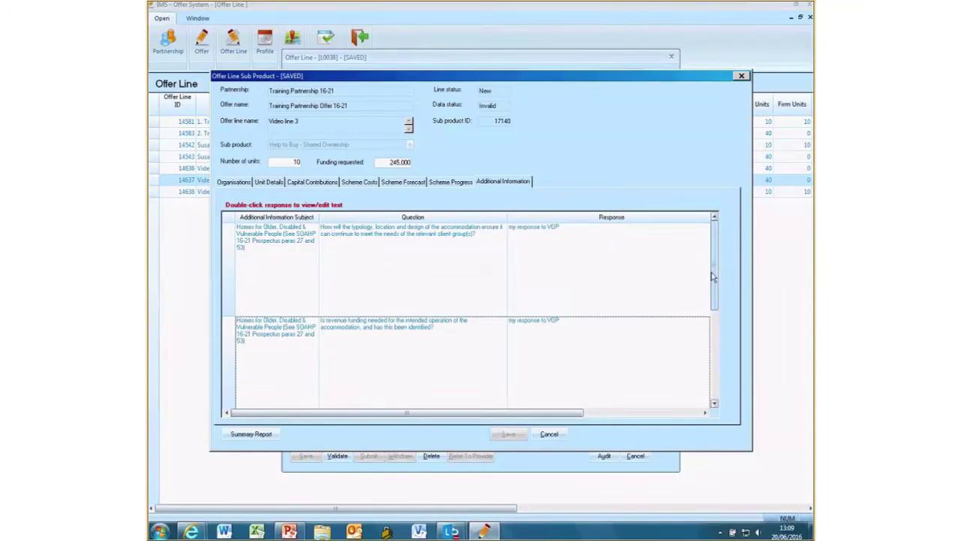
{"action": "scroll", "coordinate": [713, 276], "scroll_direction": "down", "scroll_amount": 1}
{"action": "left_click", "coordinate": [549, 242]}
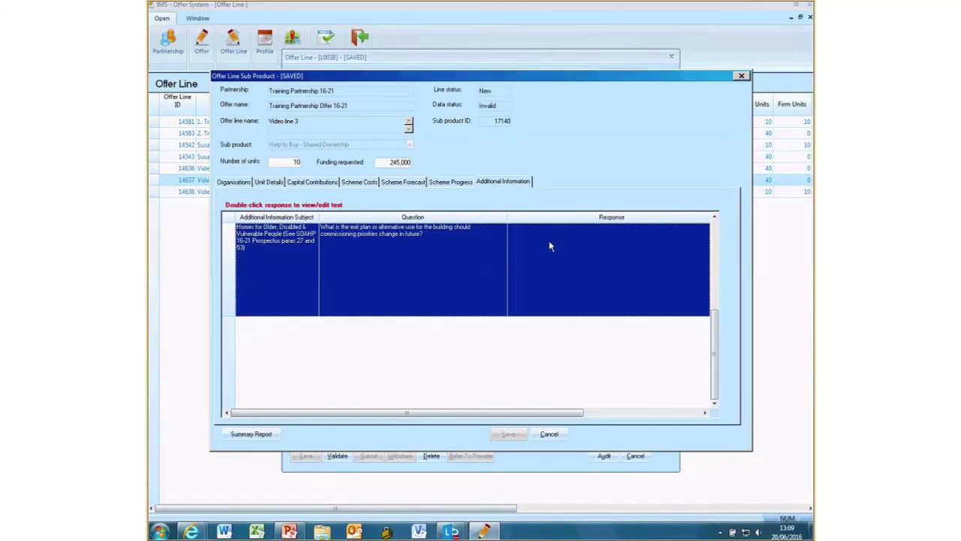
{"action": "double_click", "coordinate": [549, 246]}
{"action": "key", "text": "ctrl+v"}
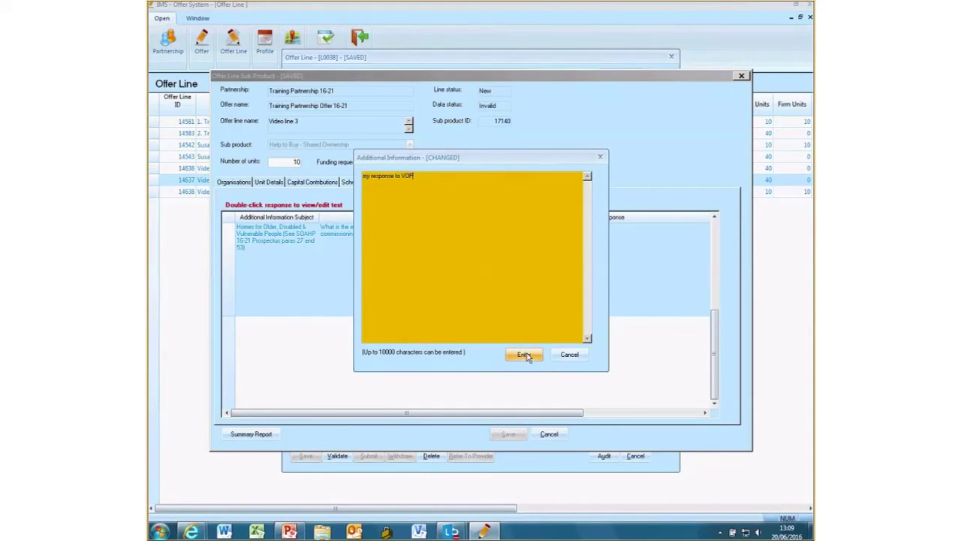
{"action": "left_click", "coordinate": [526, 355]}
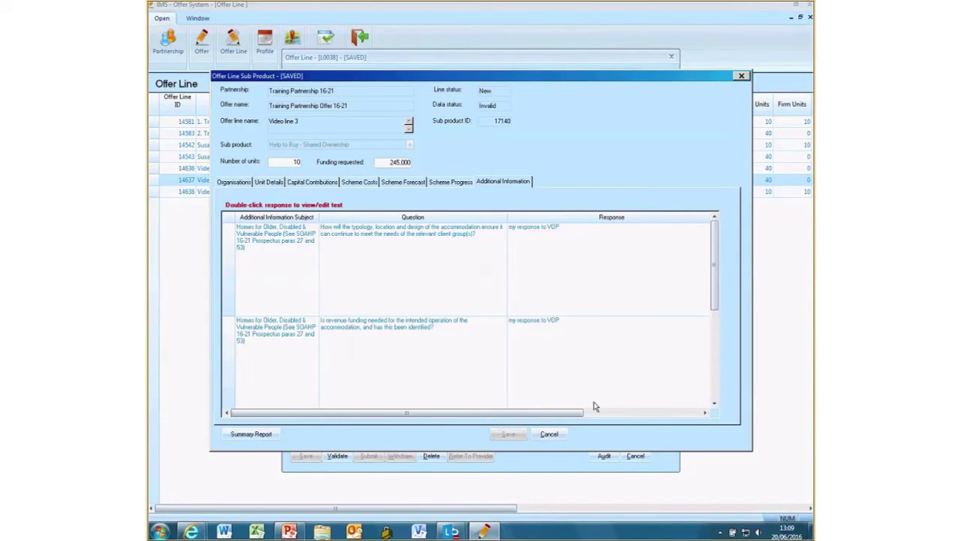
Step: Close the Shared Ownership sub product, revalidate Video line 3, and acknowledge the validation result
{"action": "left_click", "coordinate": [558, 435]}
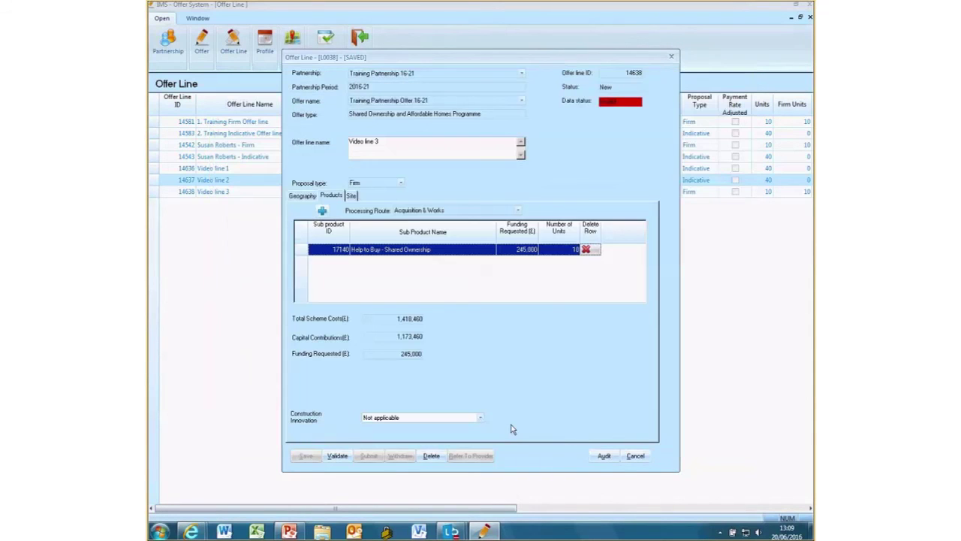
{"action": "left_click", "coordinate": [338, 456]}
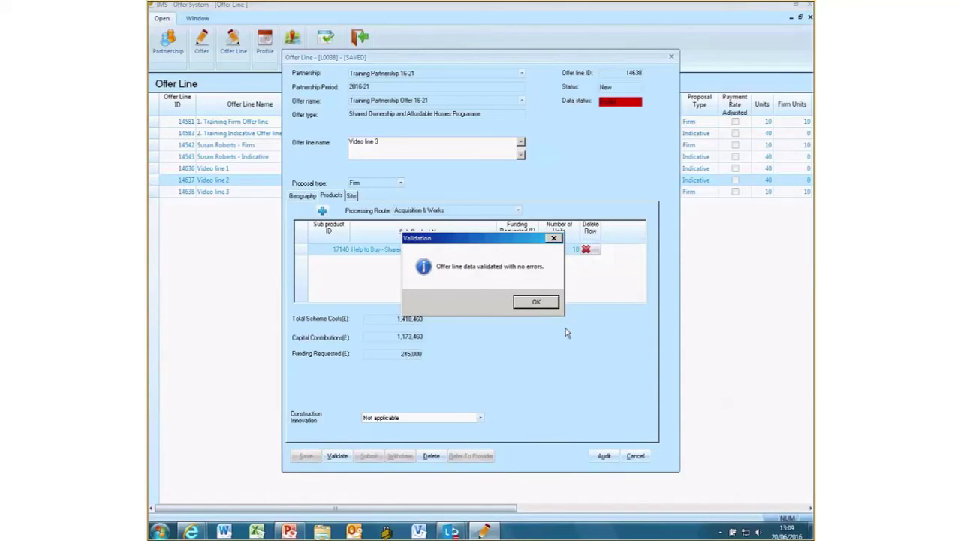
{"action": "left_click", "coordinate": [536, 303]}
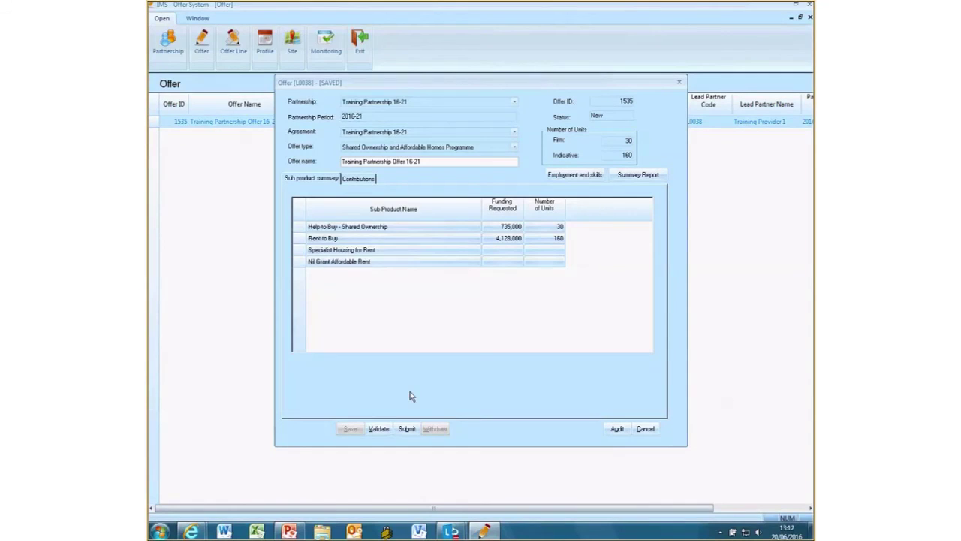
Step: Validate Training Partnership Offer 16-21, and from its error list open, revalidate and close the offer line "2. Training Indicative Offer line"
{"action": "left_click", "coordinate": [380, 428]}
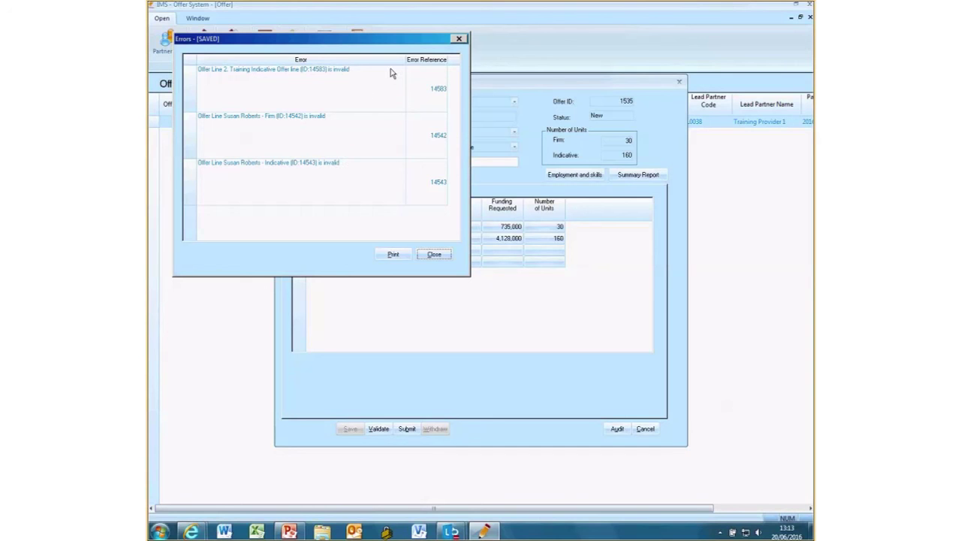
{"action": "left_click", "coordinate": [438, 90]}
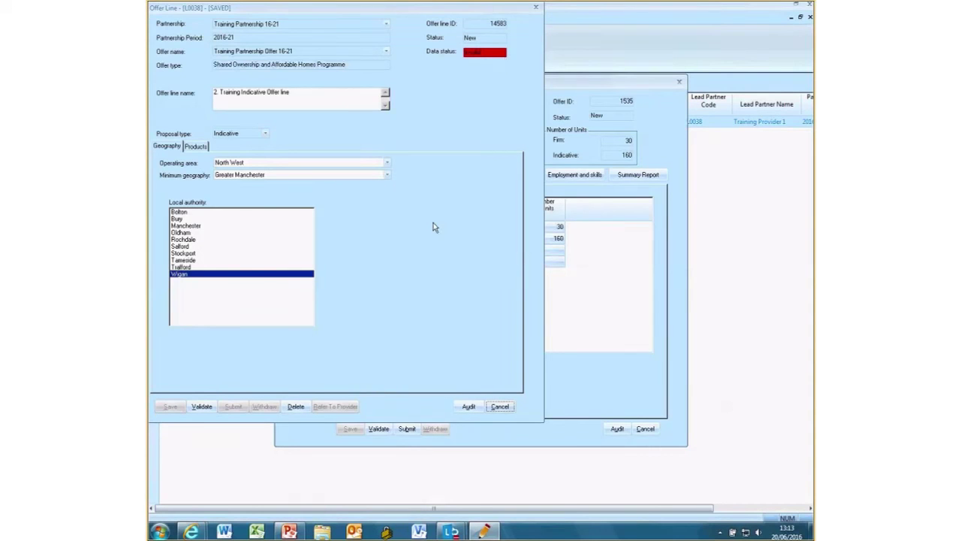
{"action": "left_click", "coordinate": [202, 406]}
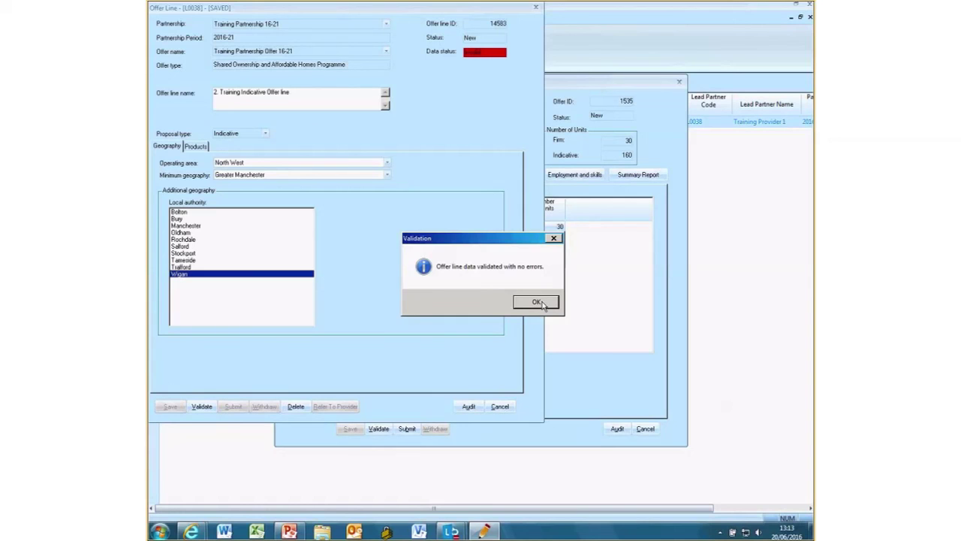
{"action": "left_click", "coordinate": [537, 302]}
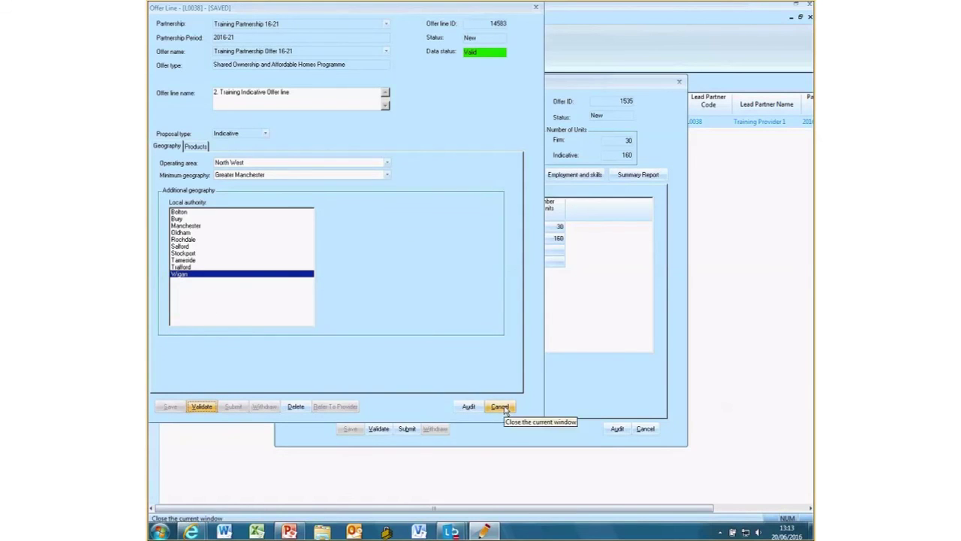
{"action": "left_click", "coordinate": [500, 407]}
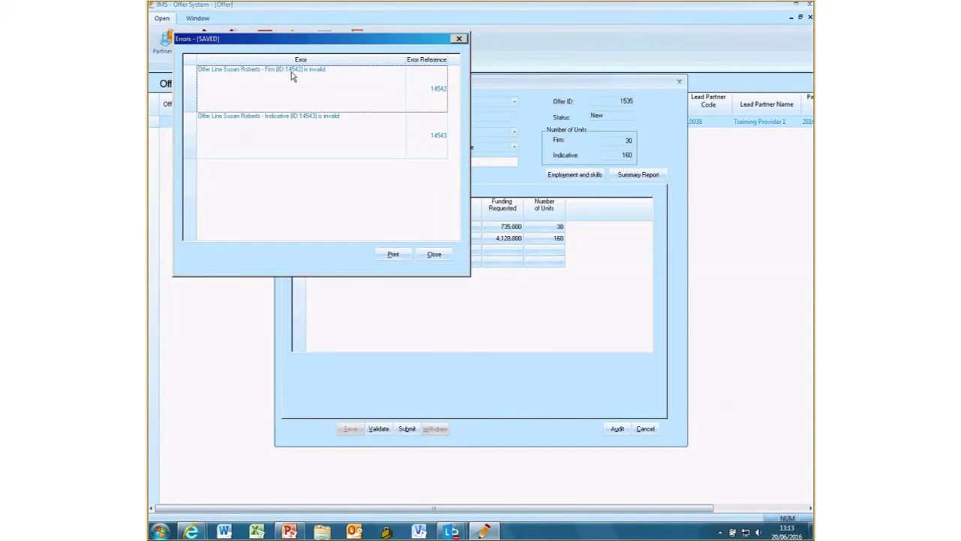
Step: Open the invalid firm offer line from the offer's error list, validate it, and close its error list
{"action": "left_click", "coordinate": [439, 90]}
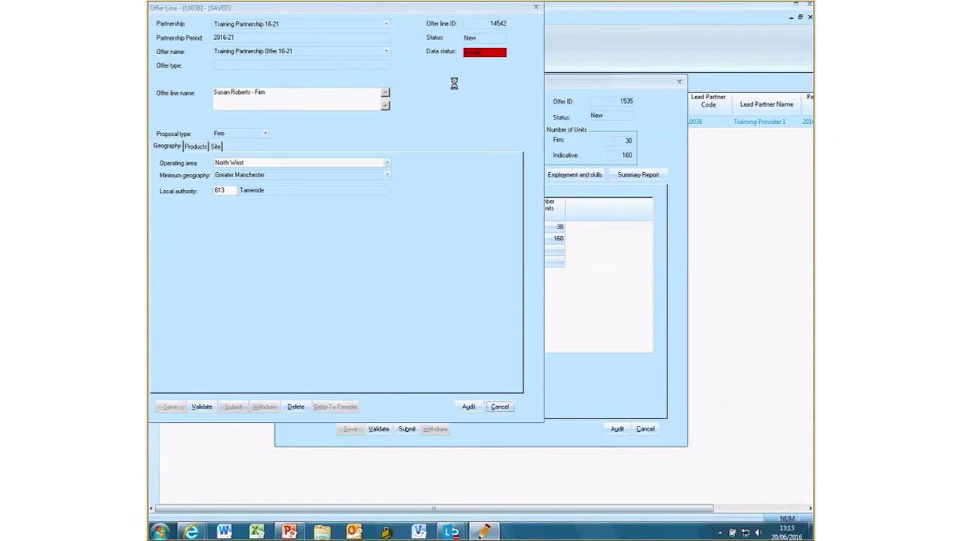
{"action": "left_click", "coordinate": [202, 407]}
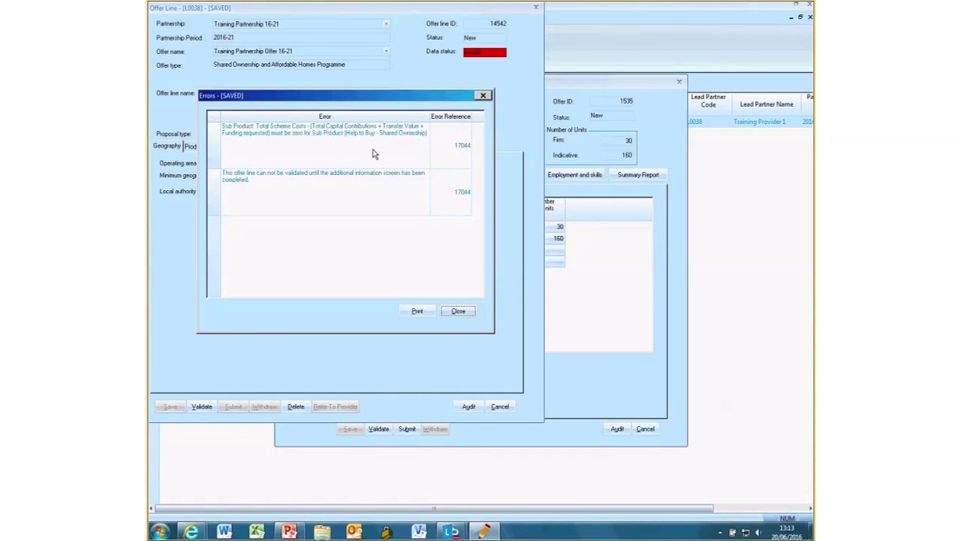
{"action": "left_click", "coordinate": [459, 311]}
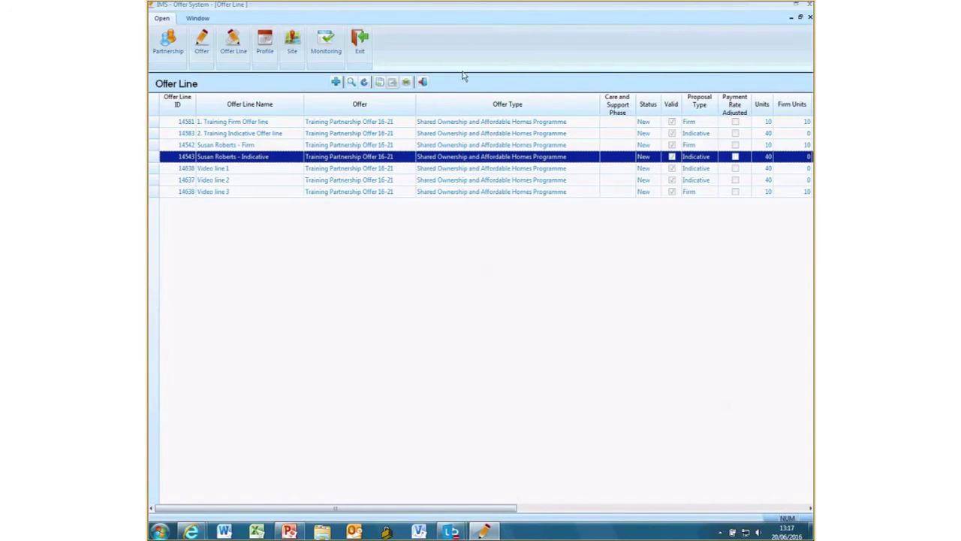
Step: Exit the offer line list, open Training Partnership Offer 16-21 from the offer list, and validate it
{"action": "left_click", "coordinate": [422, 82]}
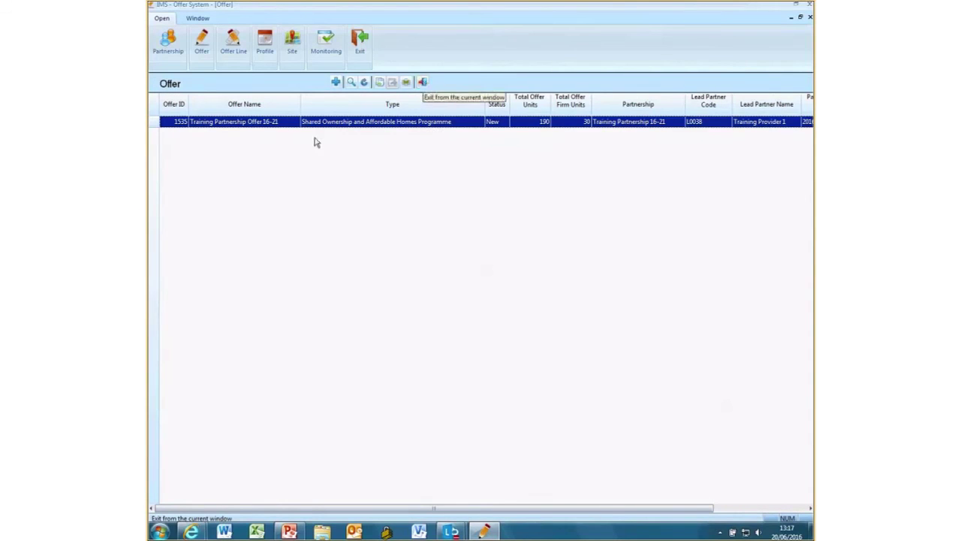
{"action": "left_click", "coordinate": [232, 125]}
{"action": "double_click", "coordinate": [233, 124]}
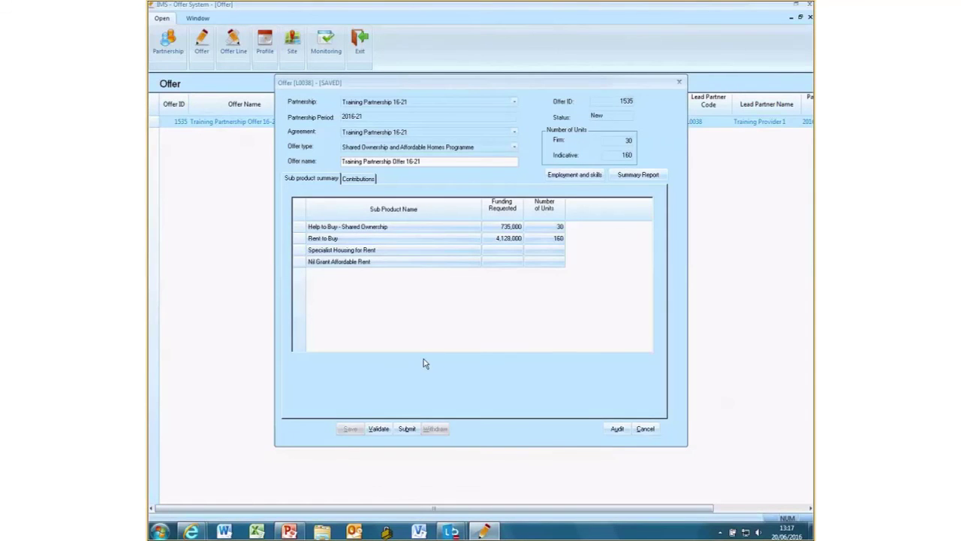
{"action": "left_click", "coordinate": [378, 429]}
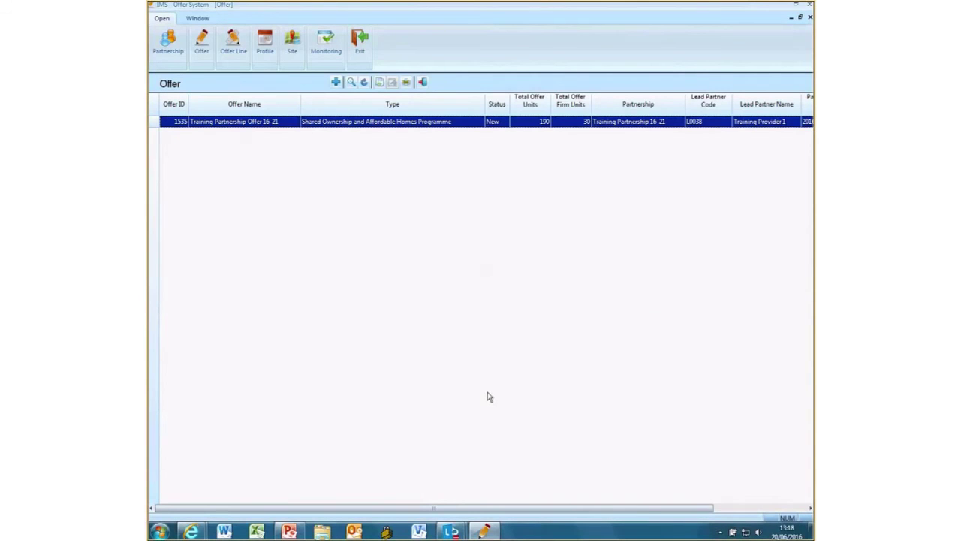
Step: Reopen Training Partnership Offer 16-21 and view its contribution amounts
{"action": "left_click", "coordinate": [240, 122]}
{"action": "double_click", "coordinate": [241, 123]}
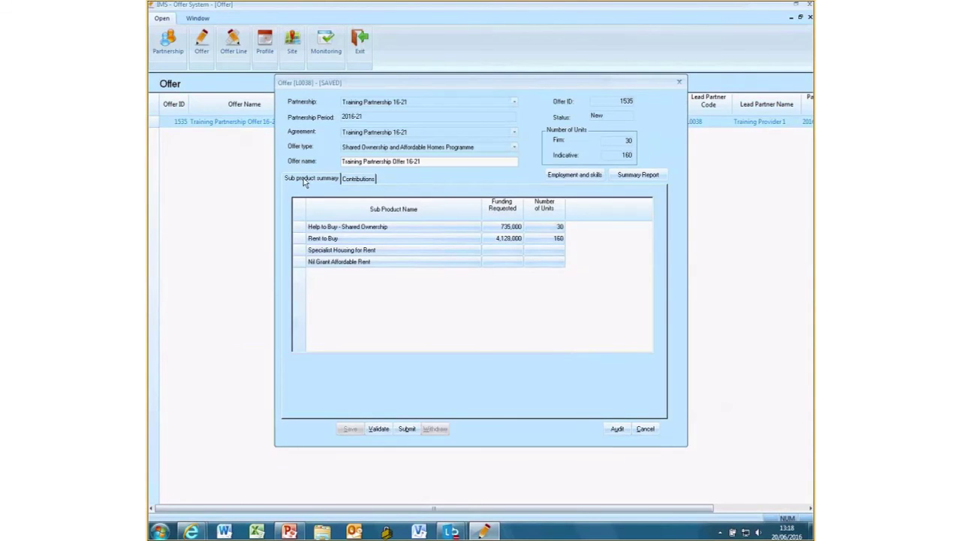
{"action": "left_click", "coordinate": [354, 184]}
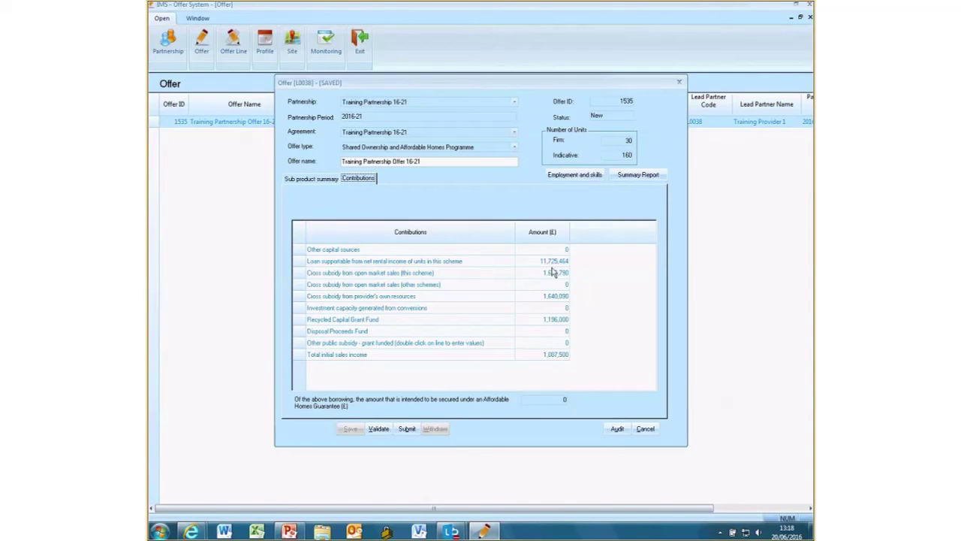
Step: Edit the offer's Employment and Skills statement, answering 20 apprenticeships safeguarded, 10 created, 0 opportunities at level 3, and 0 at level 4 and above
{"action": "left_click", "coordinate": [575, 177]}
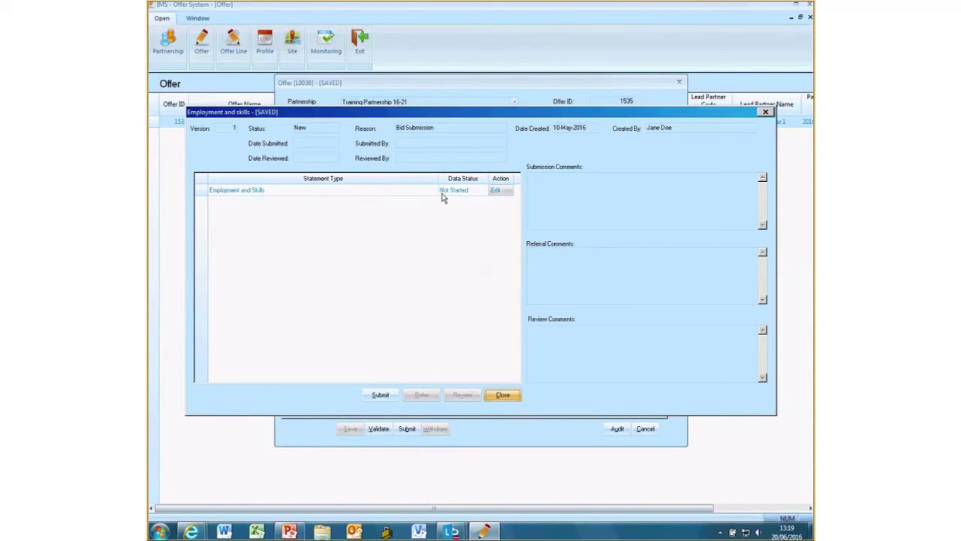
{"action": "left_click", "coordinate": [496, 191]}
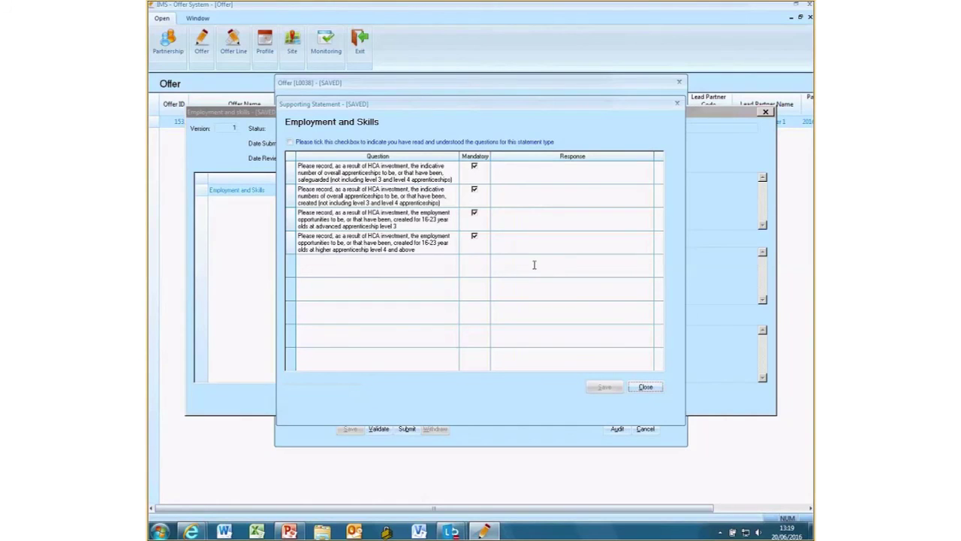
{"action": "left_click", "coordinate": [522, 172]}
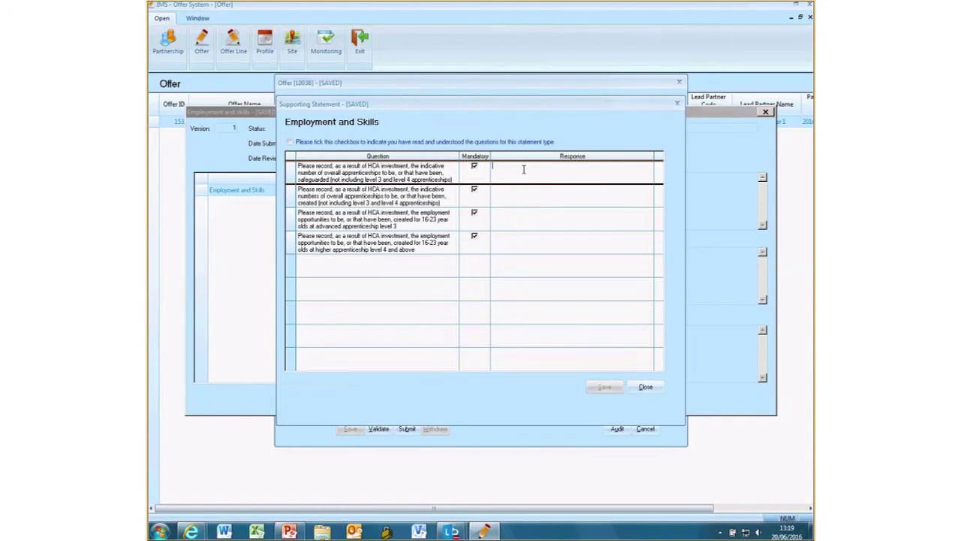
{"action": "type", "text": "20"}
{"action": "left_click", "coordinate": [541, 194]}
{"action": "type", "text": "10"}
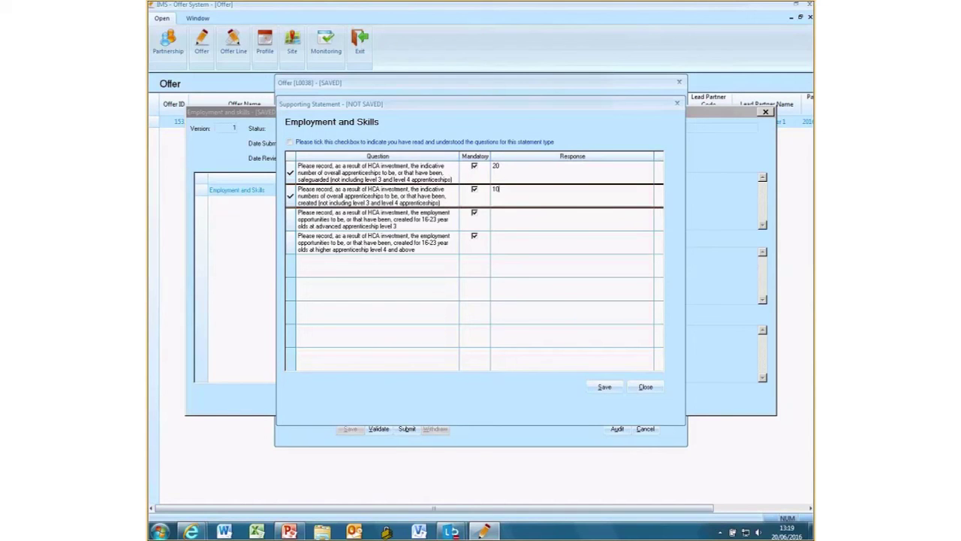
{"action": "left_click", "coordinate": [515, 215]}
{"action": "type", "text": "0"}
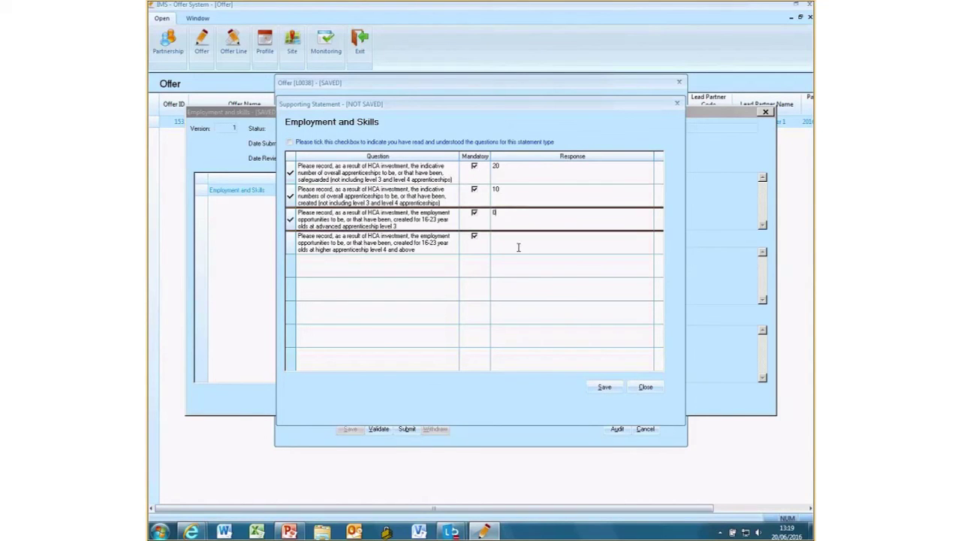
{"action": "left_click", "coordinate": [509, 242]}
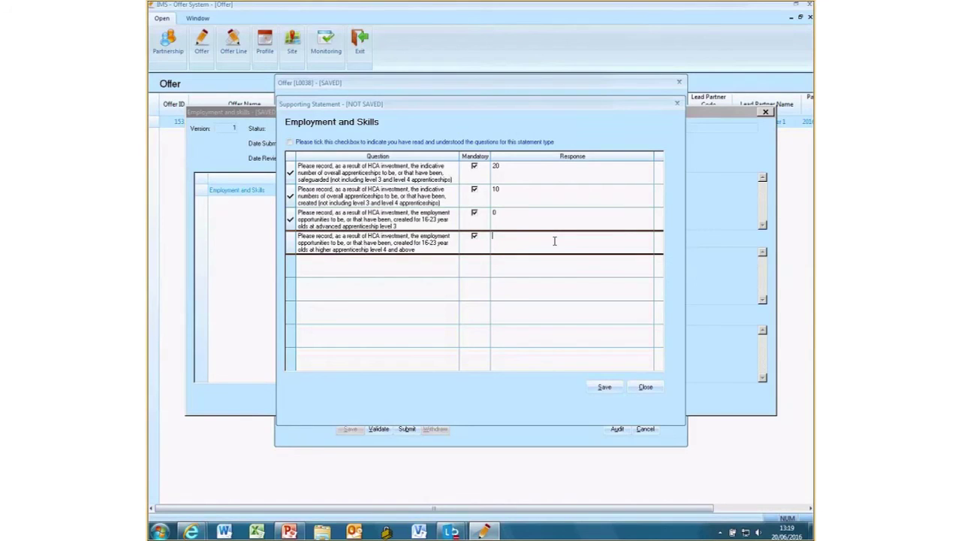
{"action": "type", "text": "0"}
Step: Confirm that the statement's questions have been read and understood, and save the Employment and Skills responses
{"action": "left_click", "coordinate": [605, 387]}
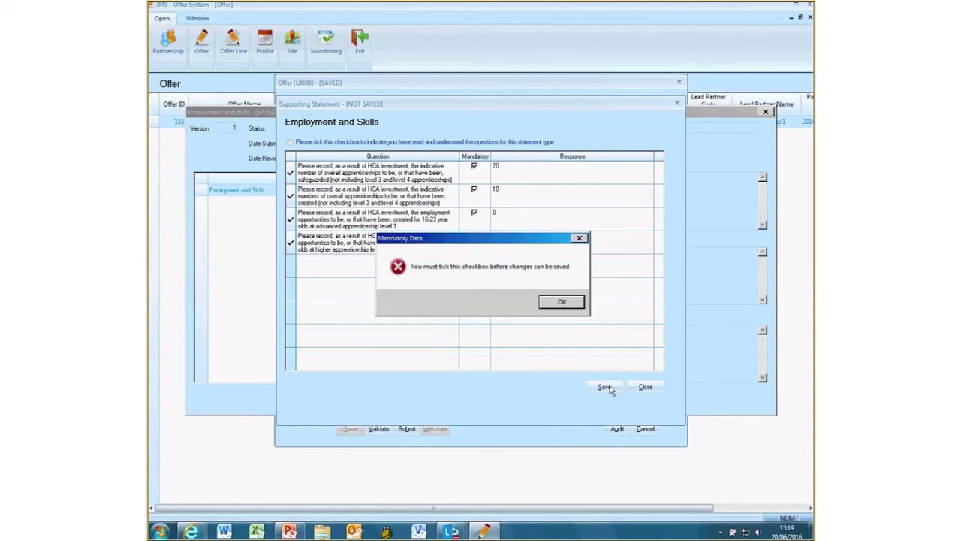
{"action": "left_click", "coordinate": [559, 302]}
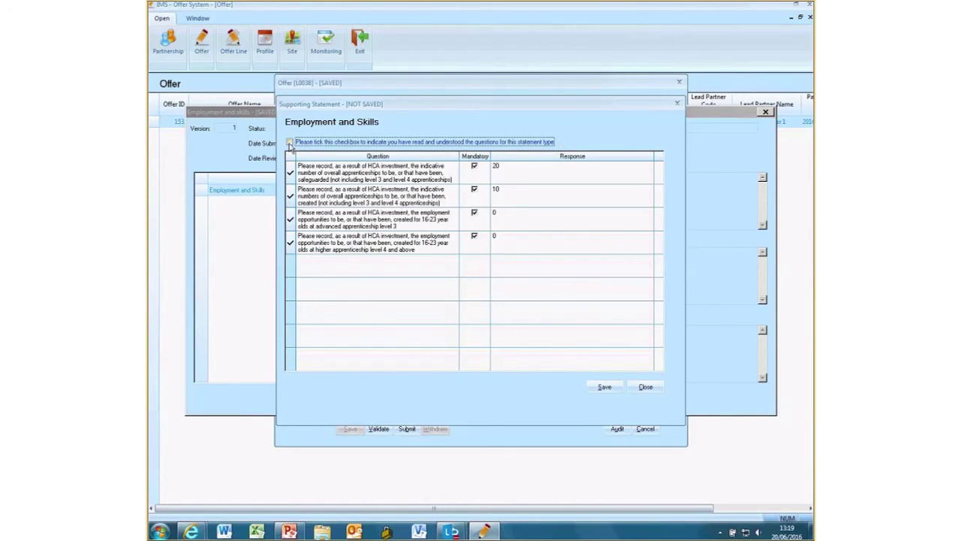
{"action": "left_click", "coordinate": [289, 142]}
{"action": "left_click", "coordinate": [611, 389]}
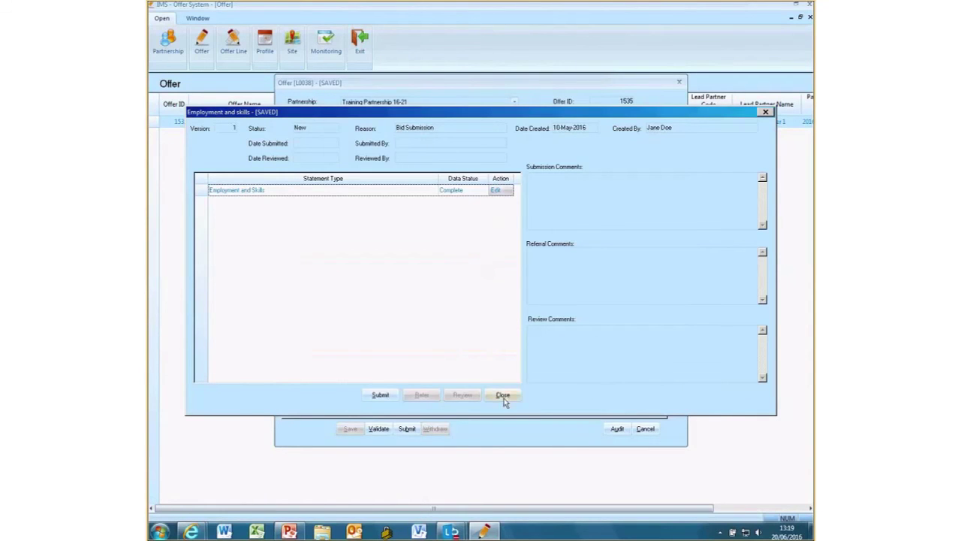
Step: Submit the Employment and skills information with the comment "sumitting employment and skills data" and close it
{"action": "left_click", "coordinate": [381, 395]}
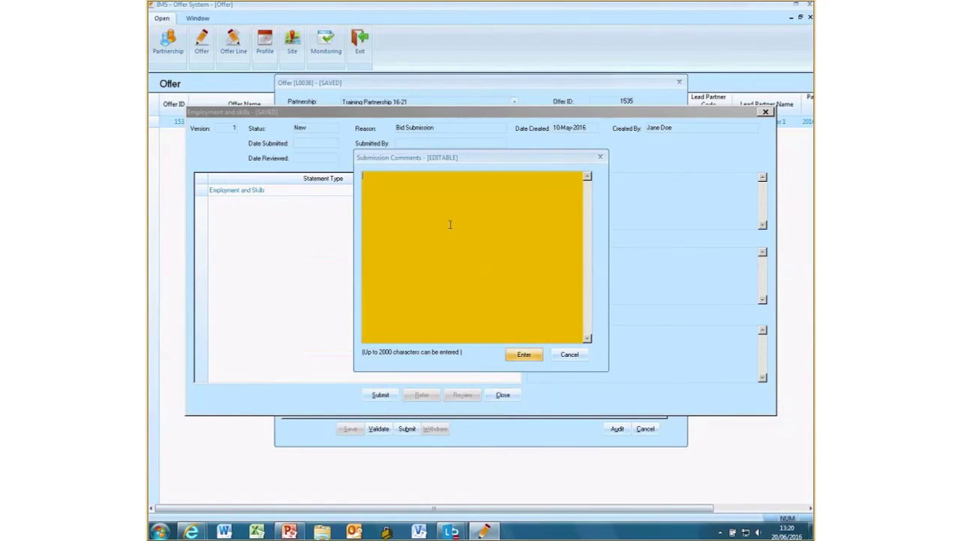
{"action": "type", "text": "sumitting employment can"}
{"action": "key", "text": "BackSpace"}
{"action": "key", "text": "BackSpace"}
{"action": "key", "text": "BackSpace"}
{"action": "type", "text": "and skills data"}
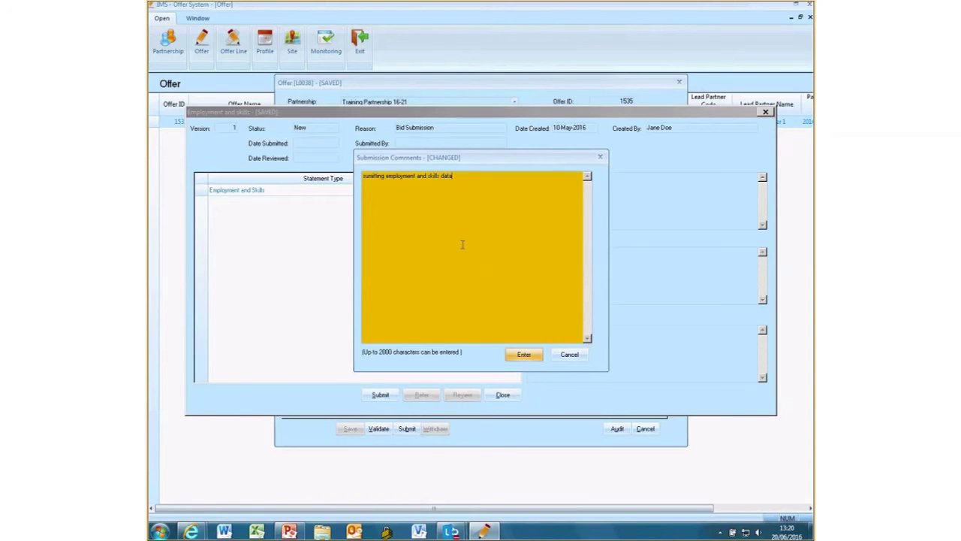
{"action": "left_click", "coordinate": [525, 354]}
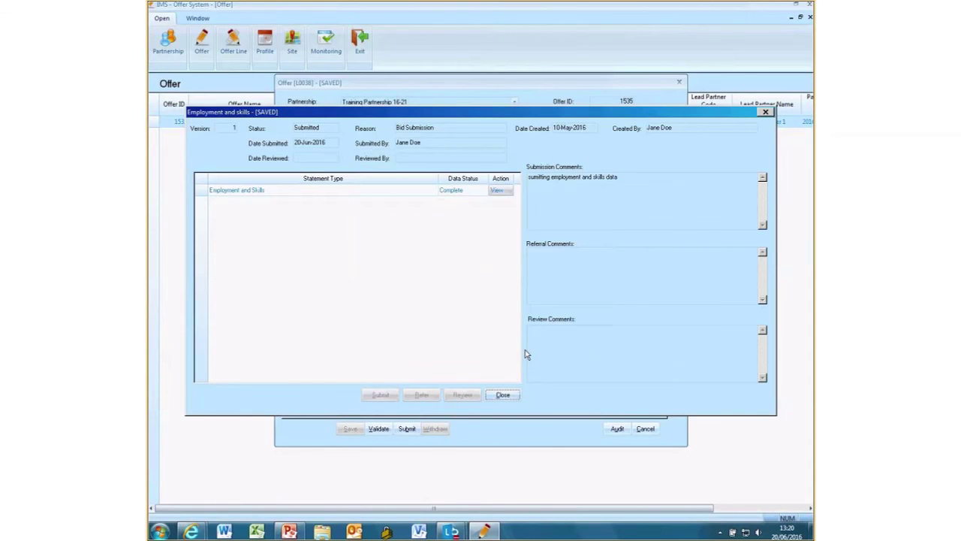
{"action": "left_click", "coordinate": [503, 395]}
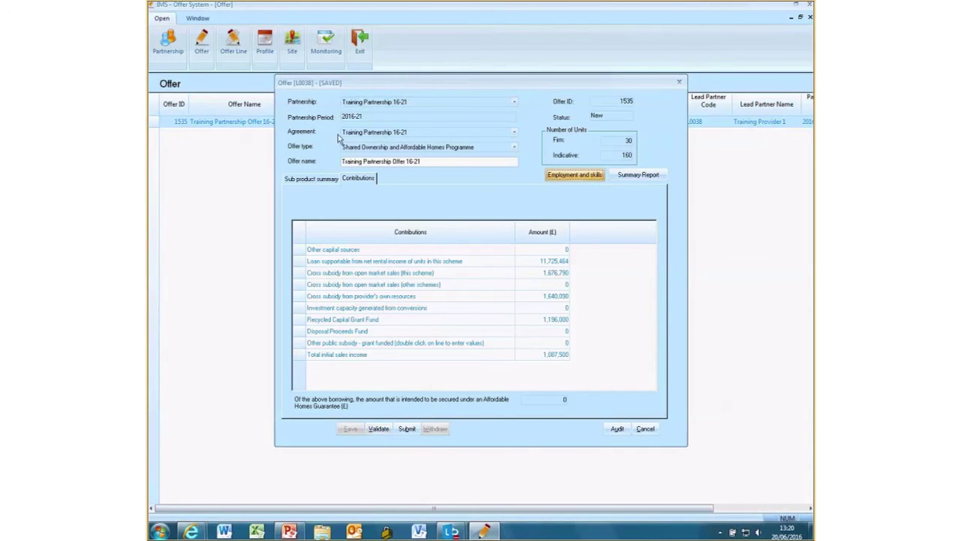
Step: Return to the offer's sub product summary, validate Training Partnership Offer 16-21, and acknowledge the validation result
{"action": "left_click", "coordinate": [310, 178]}
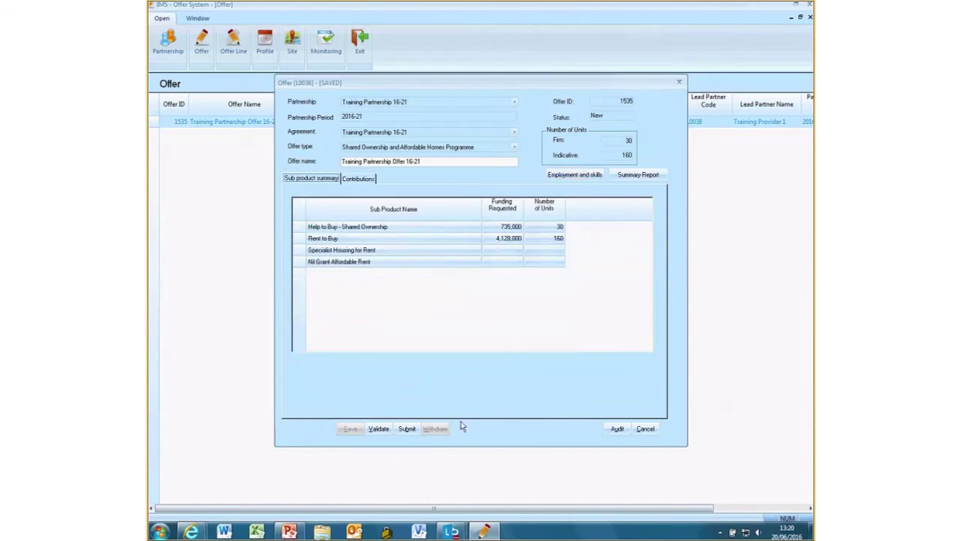
{"action": "left_click", "coordinate": [379, 429]}
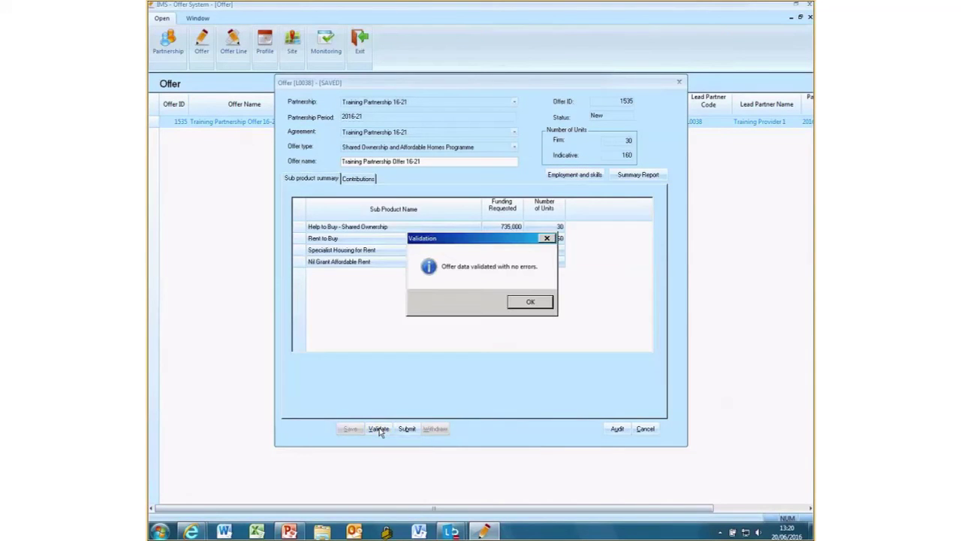
{"action": "left_click", "coordinate": [530, 302]}
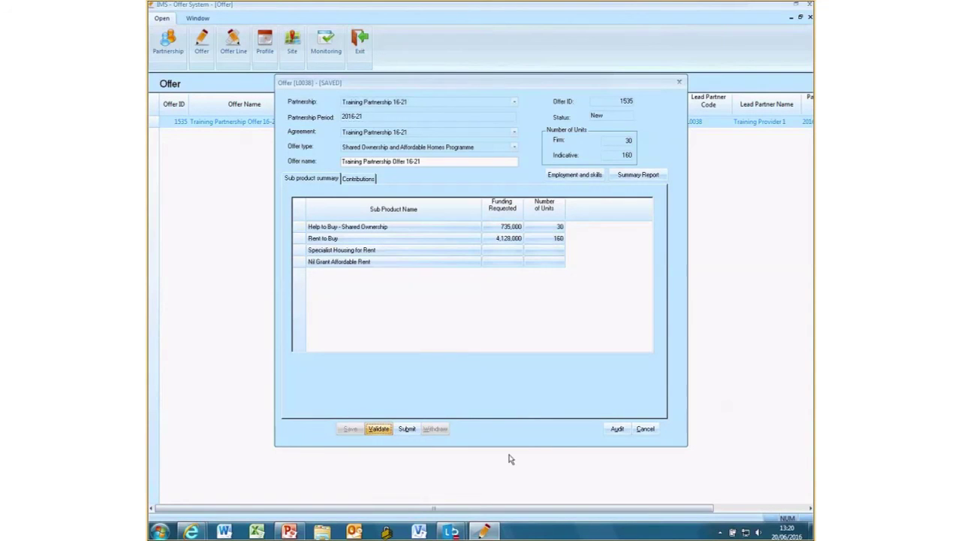
Step: Submit Training Partnership Offer 16-21 with the comment "all statments confirmed by Training Partnership"
{"action": "left_click", "coordinate": [406, 430]}
{"action": "left_click", "coordinate": [410, 429]}
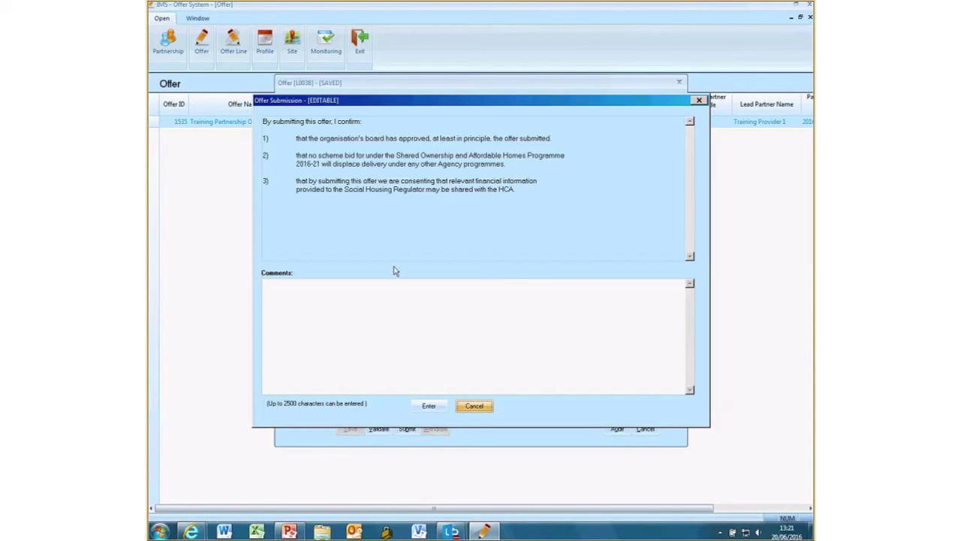
{"action": "left_click", "coordinate": [583, 326]}
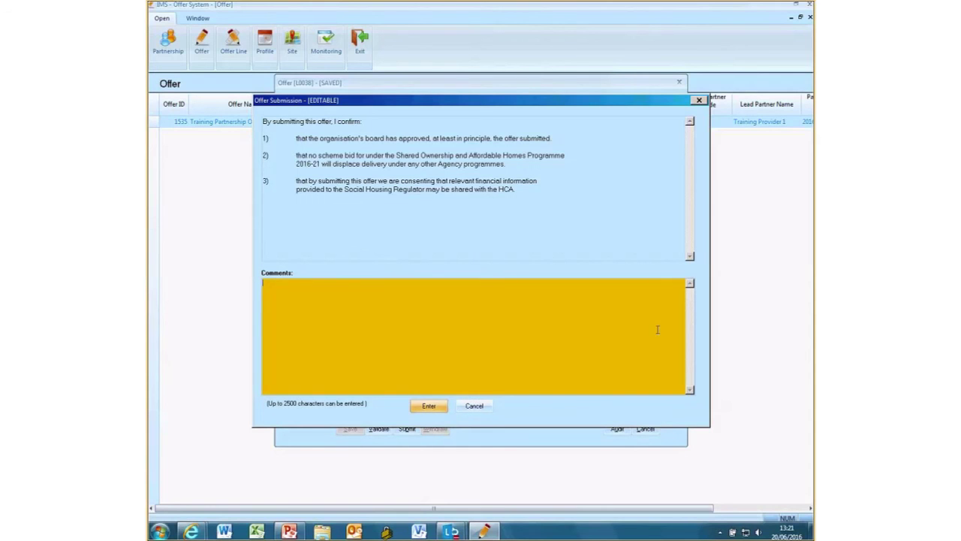
{"action": "type", "text": "all ok"}
{"action": "type", "text": "tatements confi"}
{"action": "type", "text": "rmed by"}
{"action": "type", "text": " Training"}
{"action": "type", "text": " Partnership"}
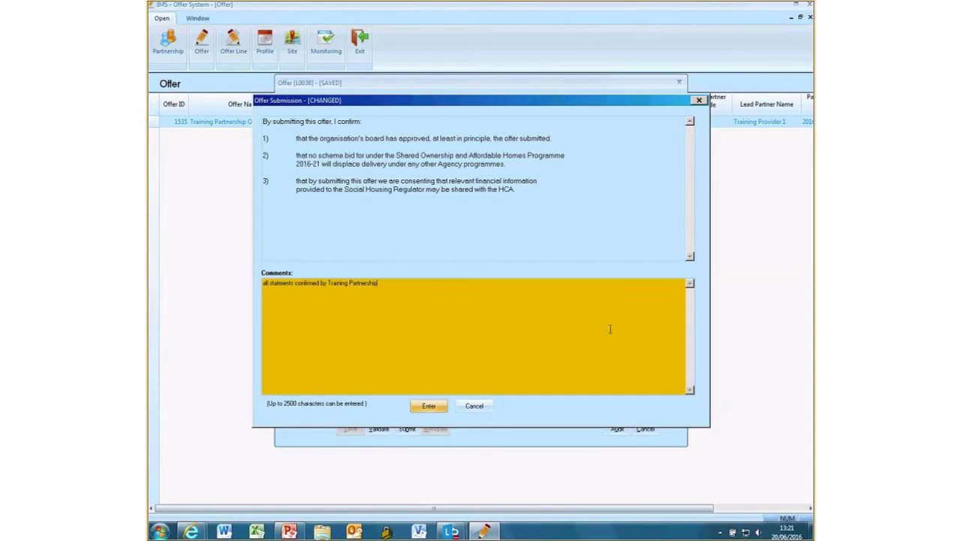
{"action": "left_click", "coordinate": [429, 406]}
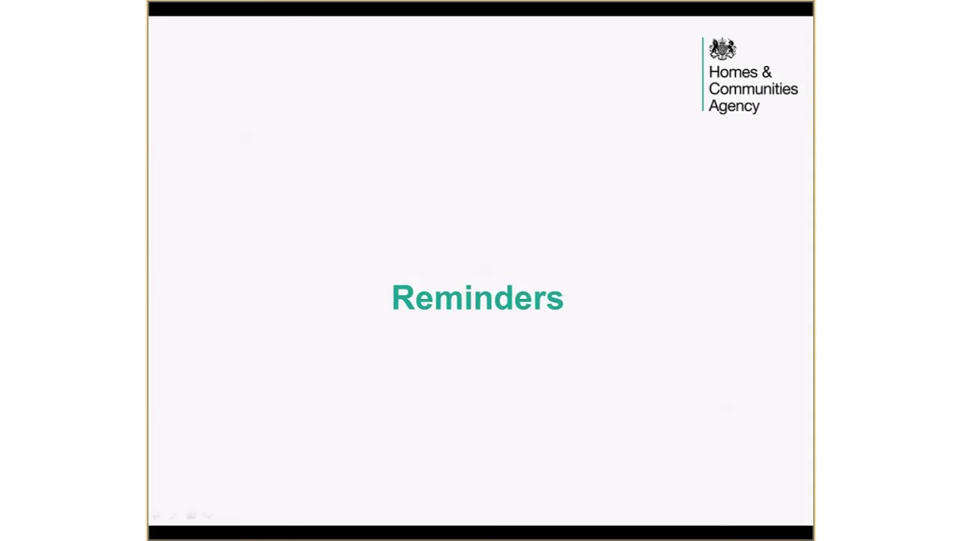
{"action": "key", "text": "Right"}
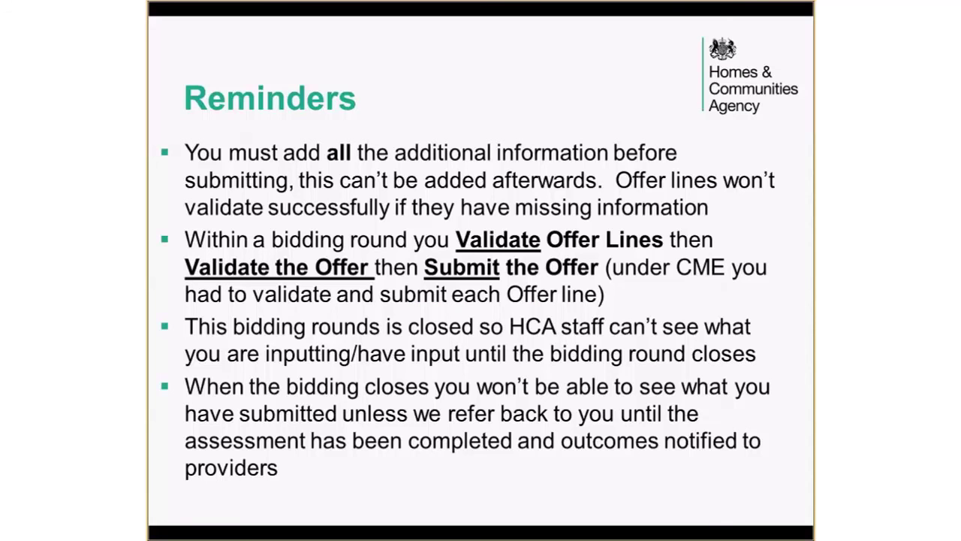